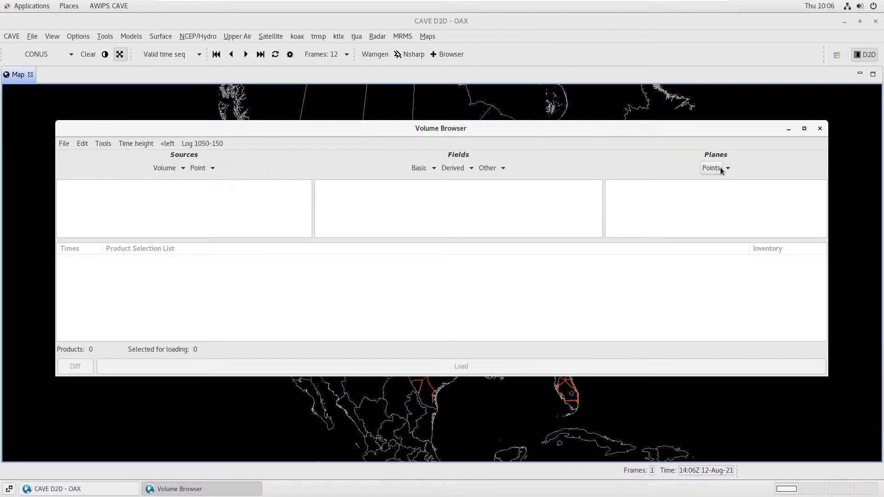
Check which D2D points the Volume Browser offers as planes, and minimize the Volume Browser
left_click(721, 170)
mouse_move(737, 182)
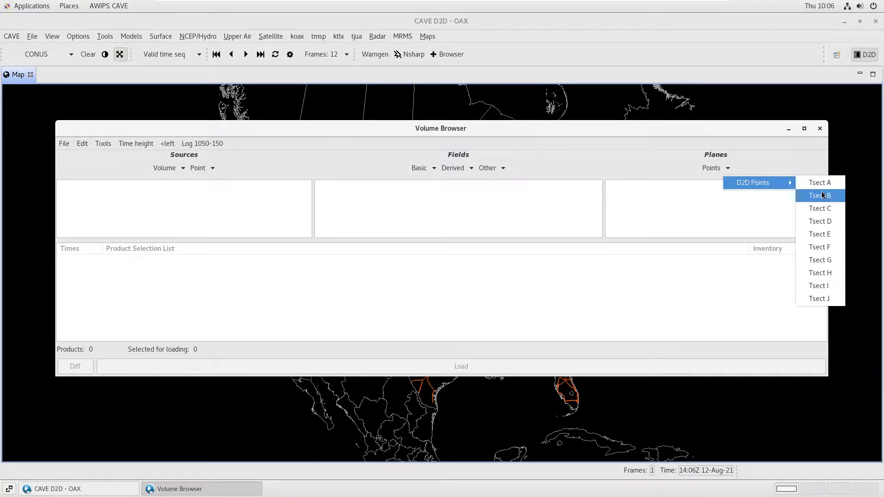
left_click(814, 170)
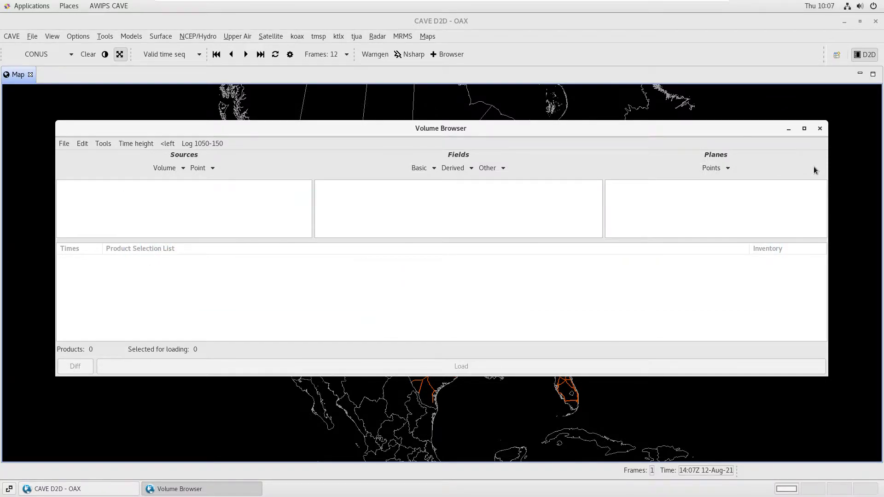
left_click(788, 130)
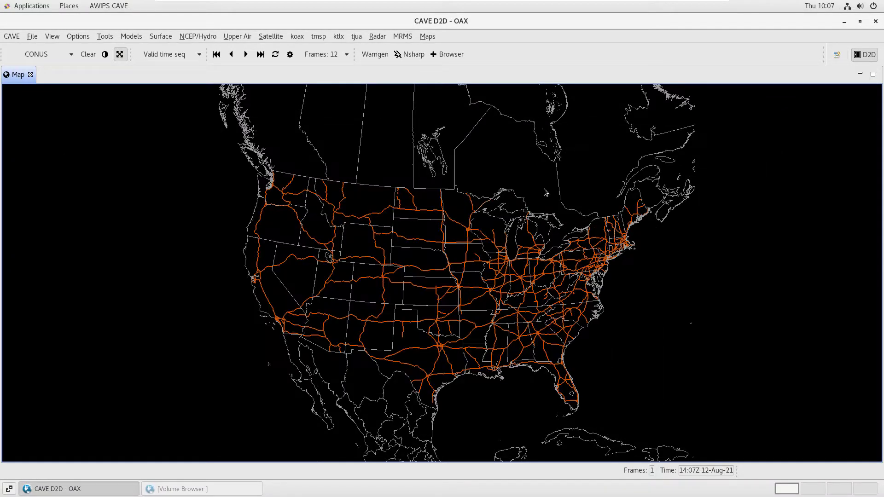
Load the interactive Points tool on the CONUS map
left_click(134, 48)
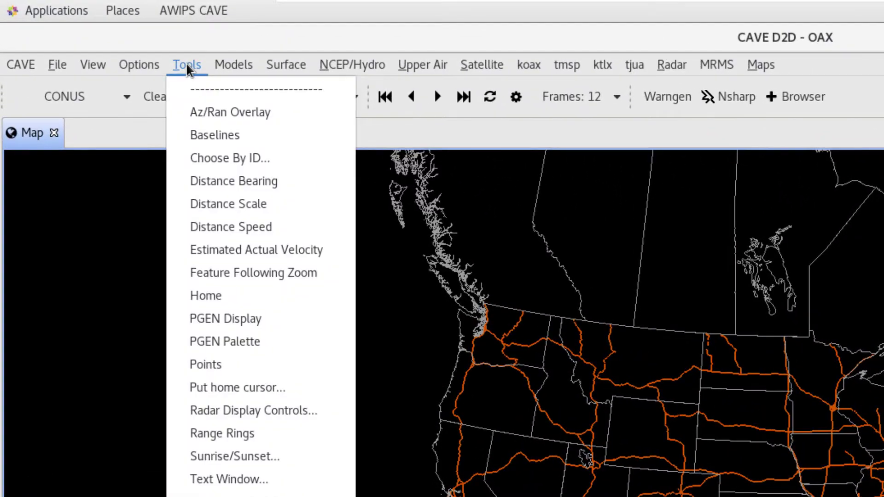
left_click(271, 367)
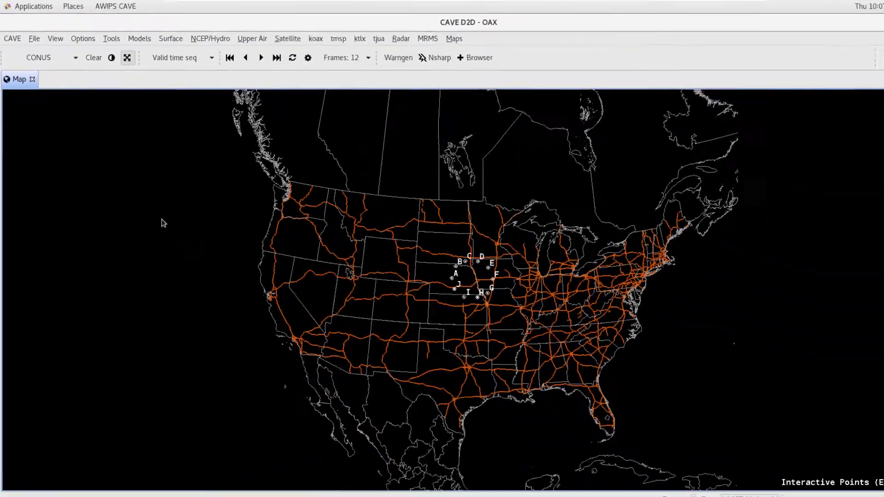
scroll(484, 275, "up", 3)
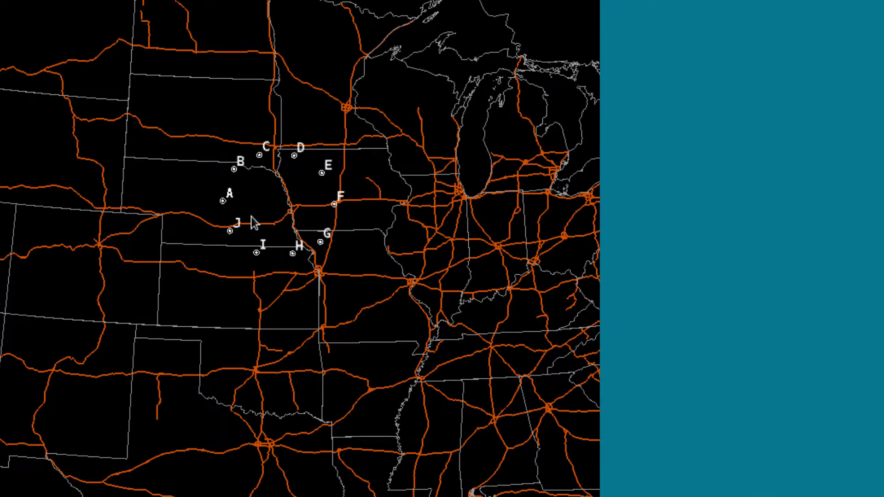
Move point F to the highway hub at the southwest shore of Lake Michigan and point E to the highway junction on the Missouri–Illinois border
left_click_drag(335, 206, 461, 198)
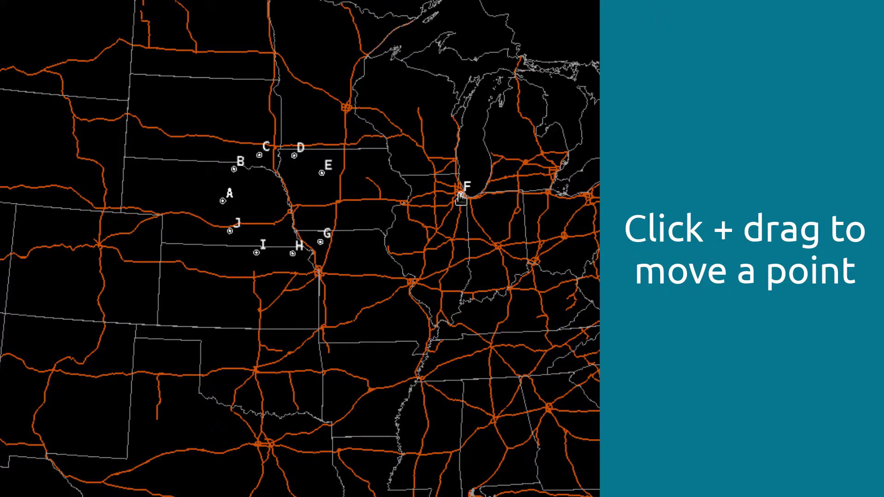
right_click(412, 283)
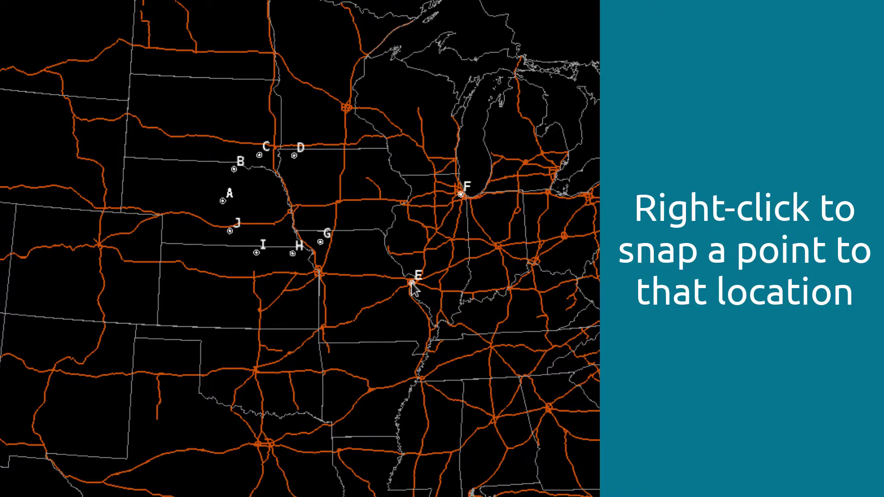
right_click(412, 283)
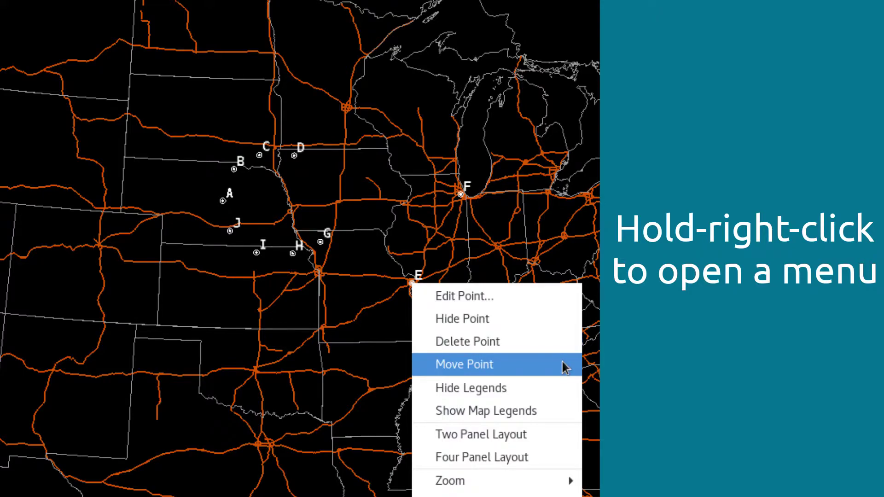
left_click(698, 349)
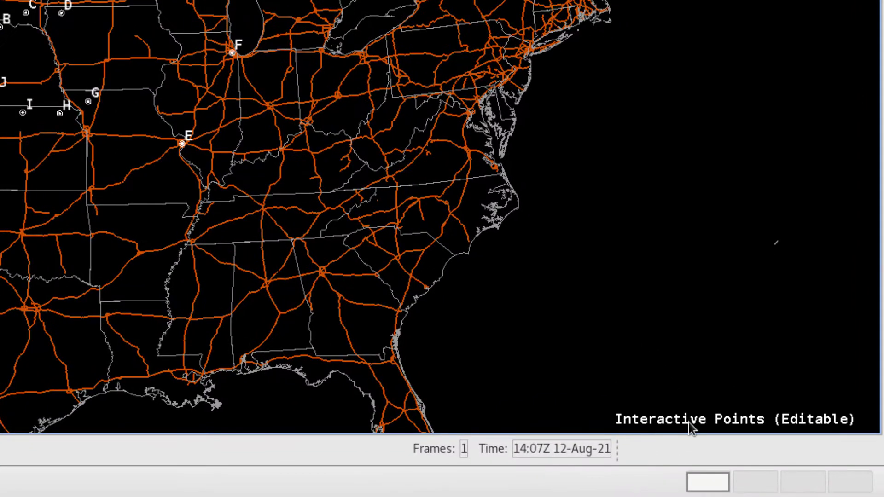
Open the list for editing the interactive points and look through the points in the D2D Points group
right_click(690, 423)
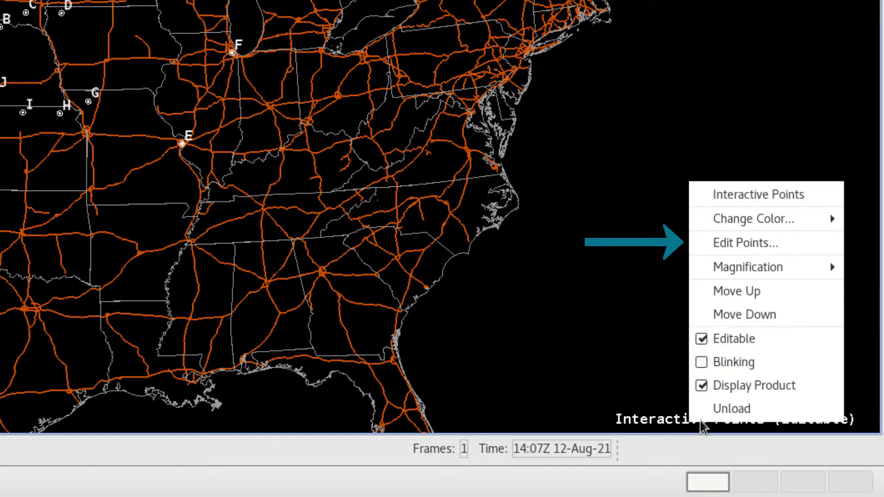
left_click(794, 246)
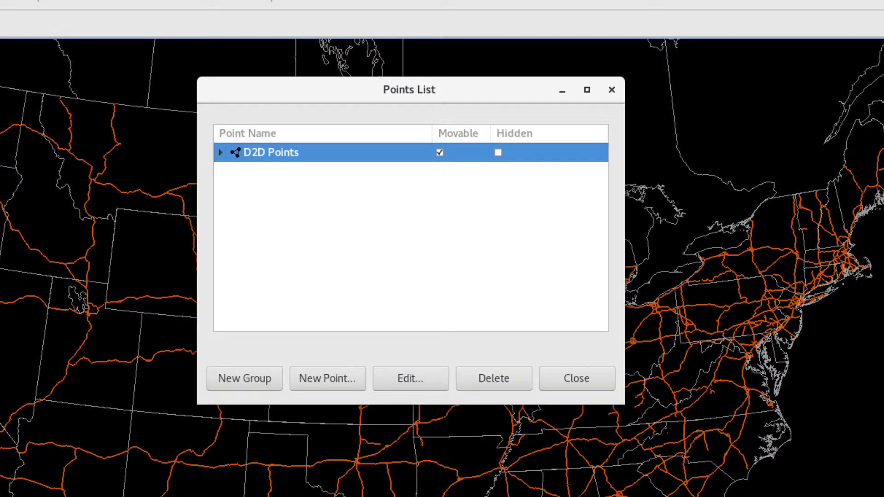
left_click(219, 154)
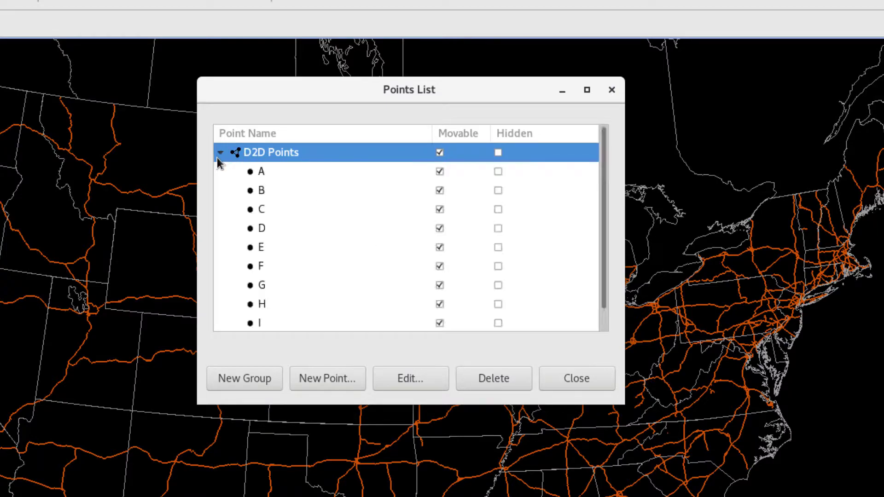
scroll(267, 180, "down", 1)
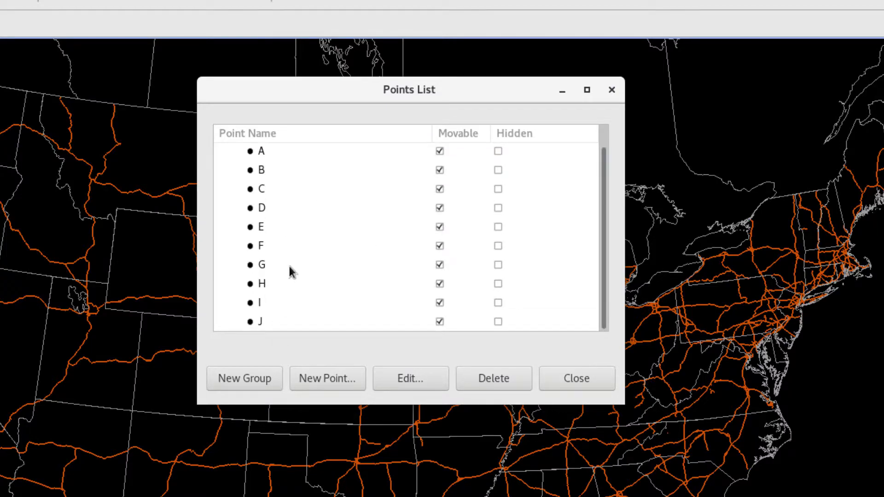
scroll(290, 231, "up", 1)
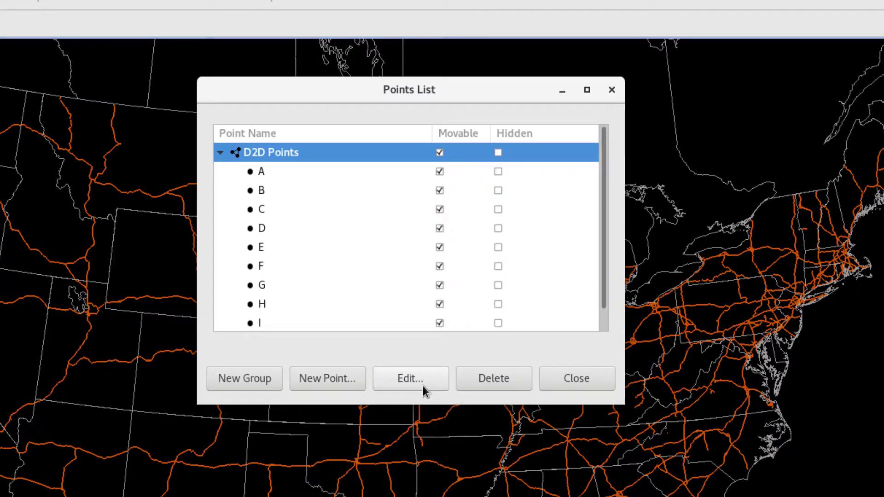
left_click(220, 152)
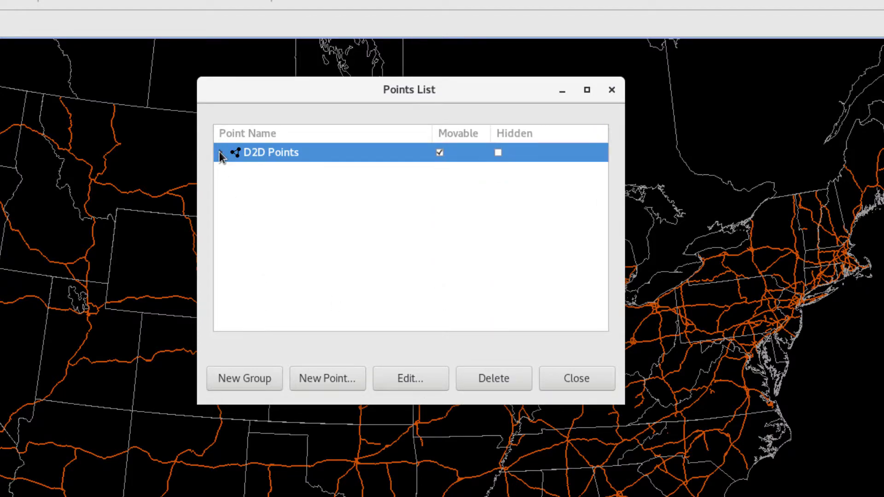
Create a new point group named NC Airports
left_click(260, 381)
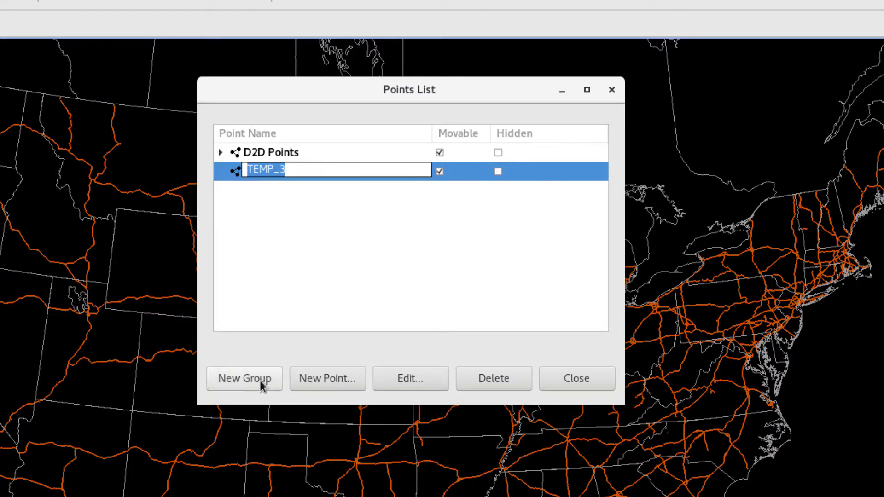
type("NC Airports")
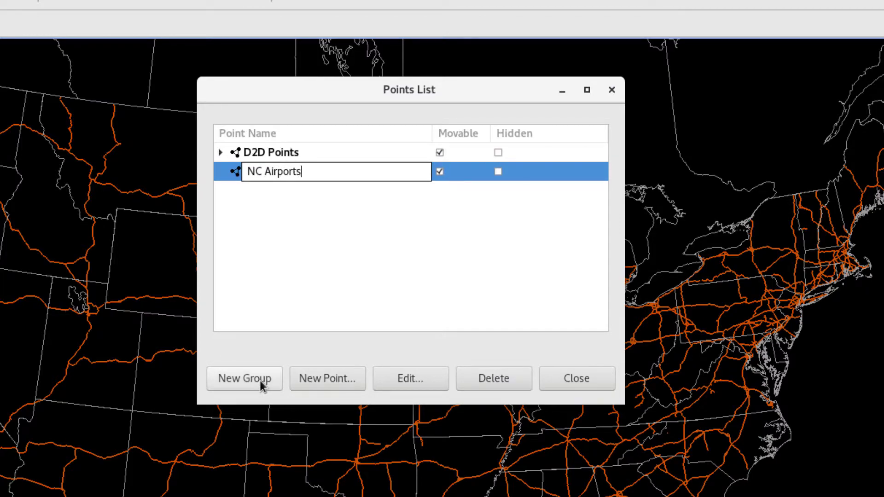
key("Return")
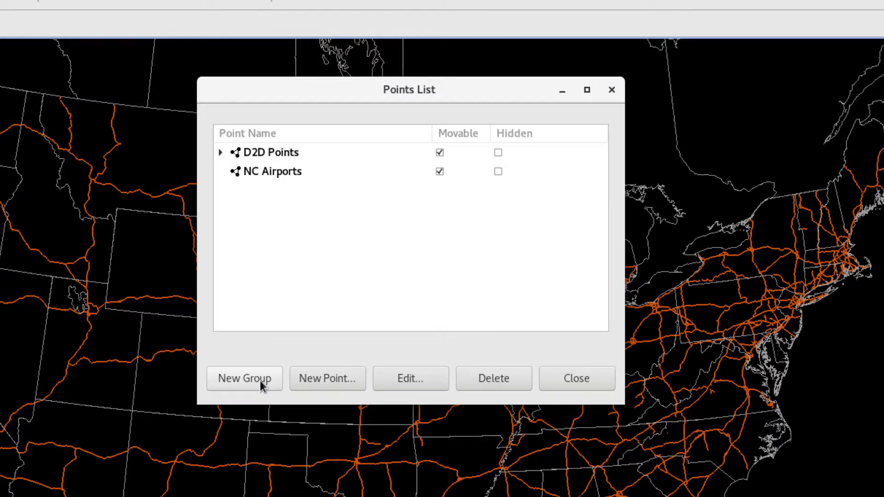
Start a new point named RDU in the NC Airports group with coordinates entered as Degrees Only
left_click(282, 175)
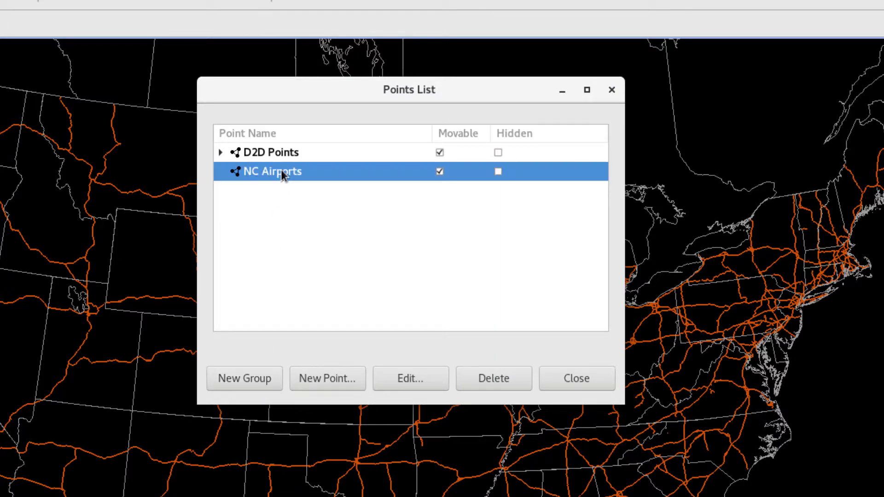
left_click(334, 378)
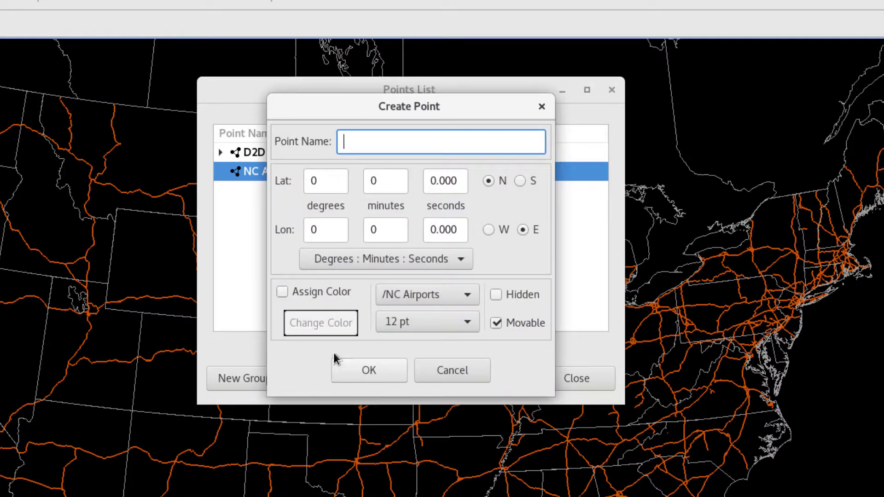
type("RDU")
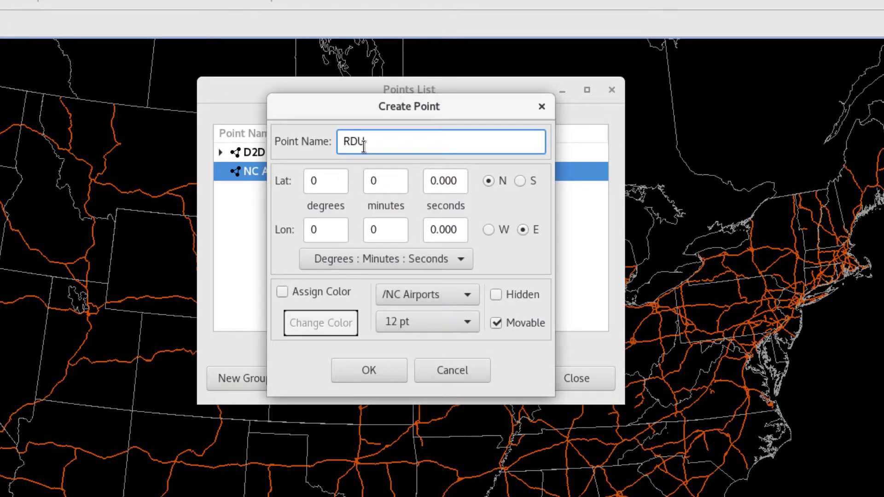
left_click(404, 256)
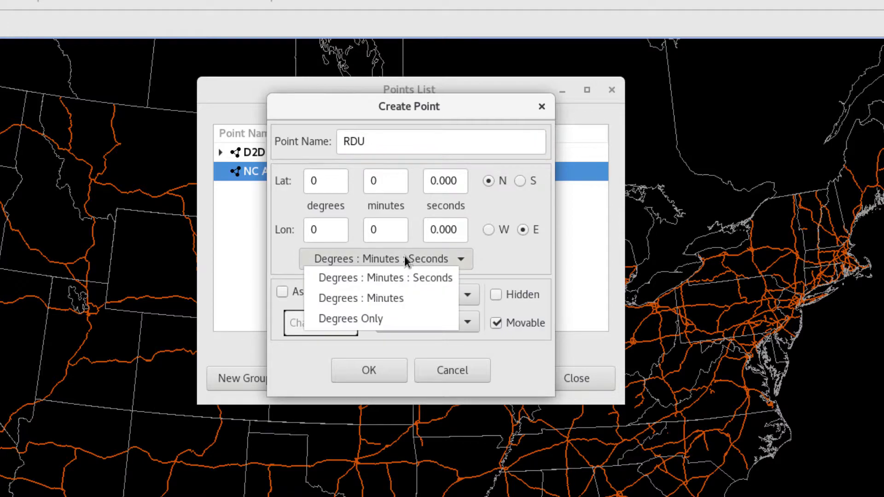
left_click(400, 320)
Create the RDU point at latitude 35.8801 and longitude -78.788 with Movable turned off
left_click(333, 181)
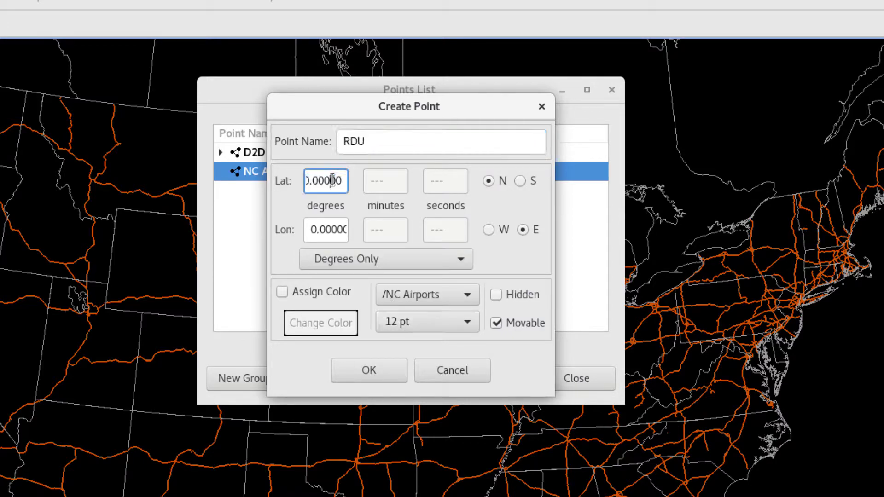
triple_click(334, 180)
type("35.8801")
triple_click(337, 229)
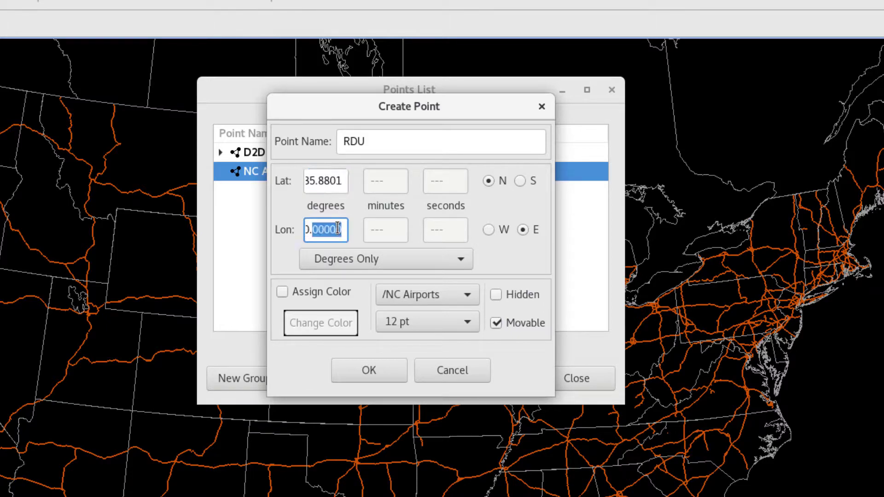
type("-78.7880")
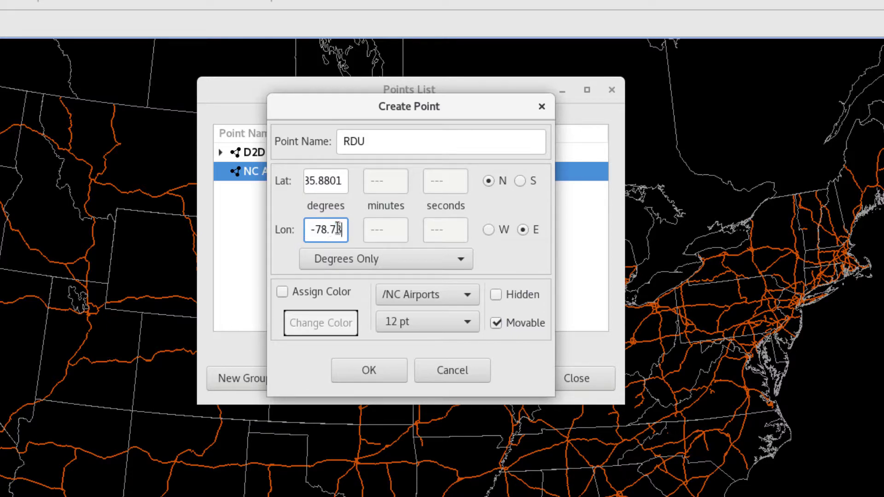
left_click(497, 324)
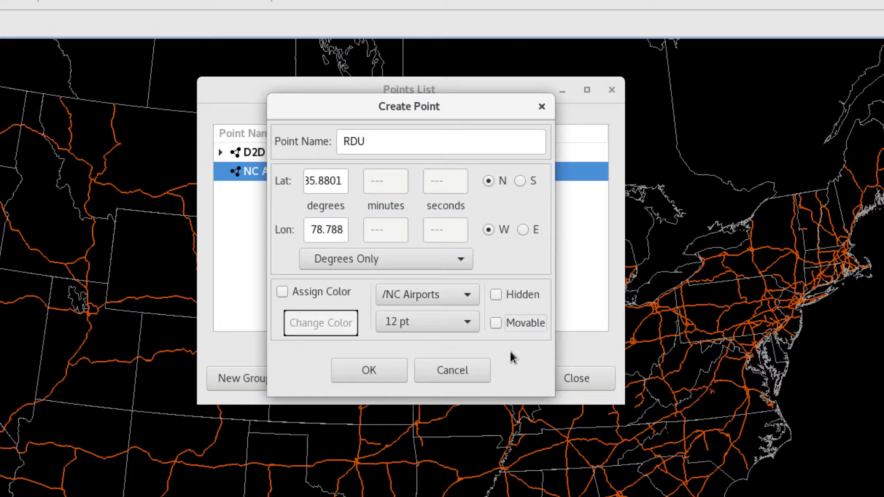
left_click(374, 371)
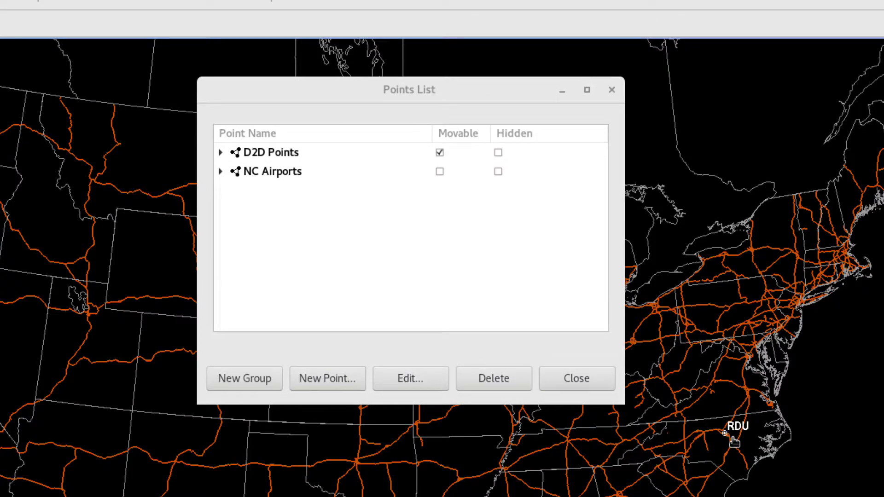
Close the points list and overlay the All Airports aviation map around RDU
left_click(497, 272)
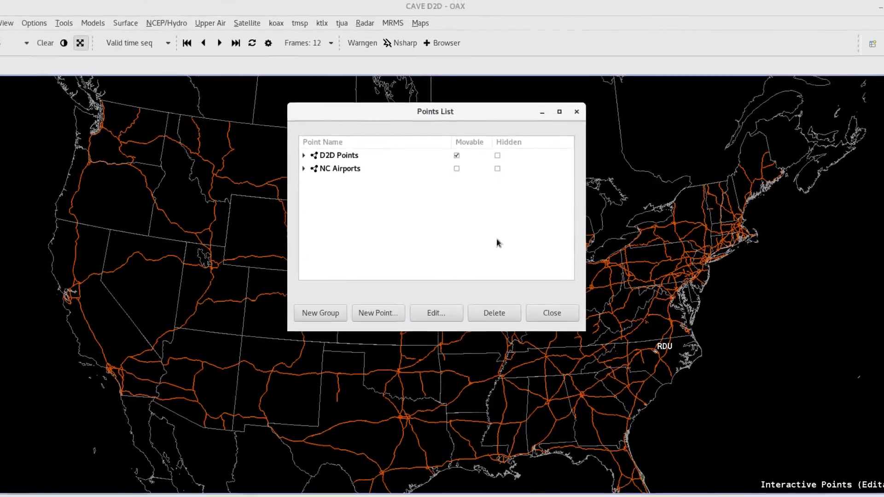
left_click(561, 316)
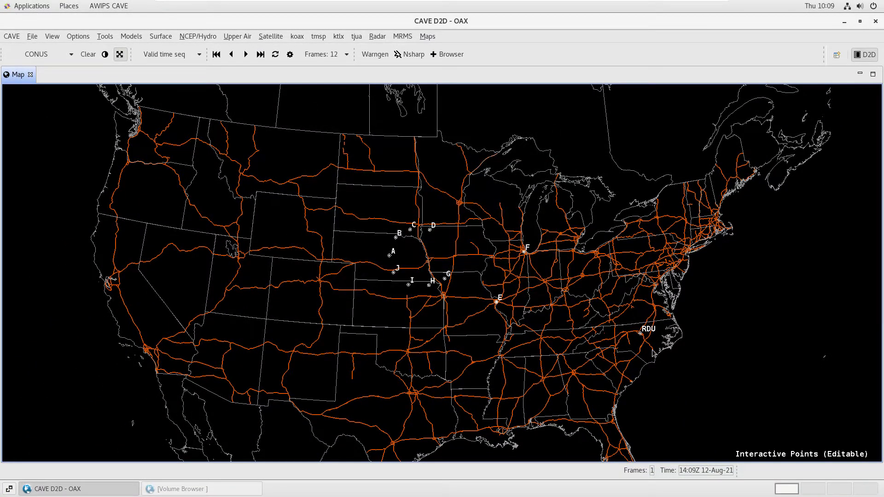
scroll(653, 353, "up", 3)
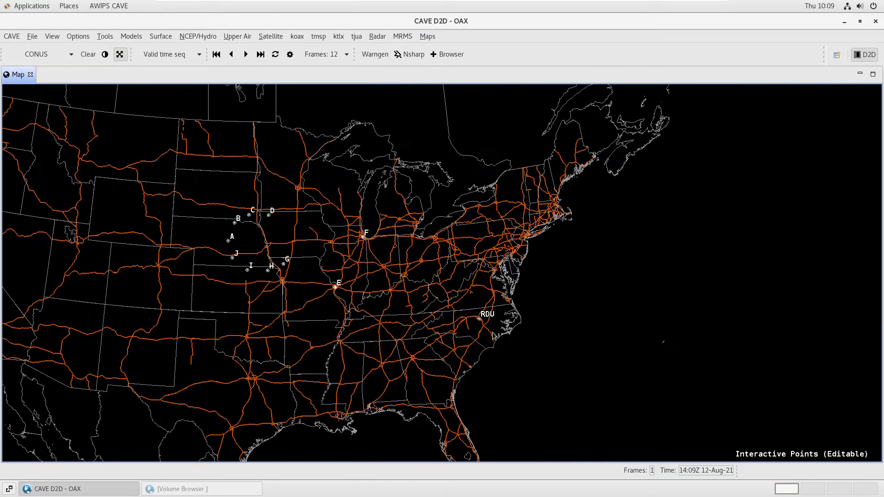
left_click(431, 39)
mouse_move(449, 63)
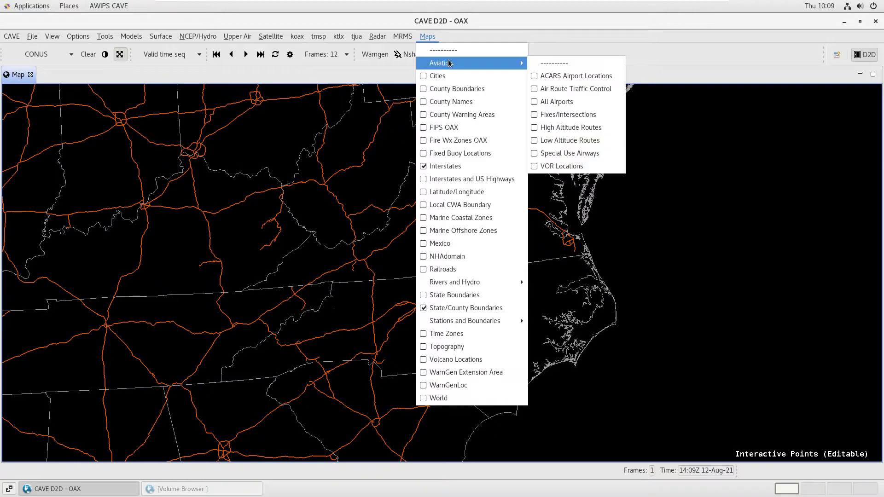
left_click(579, 100)
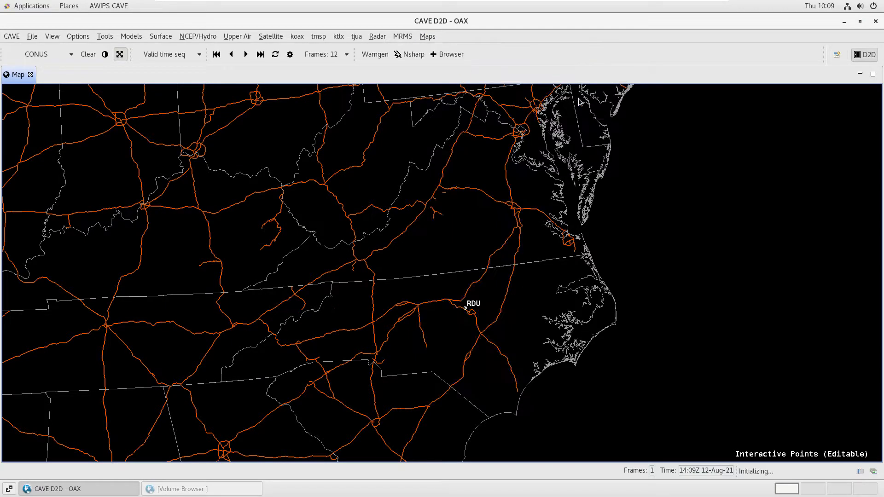
left_click_drag(464, 348, 476, 304)
scroll(421, 322, "up", 3)
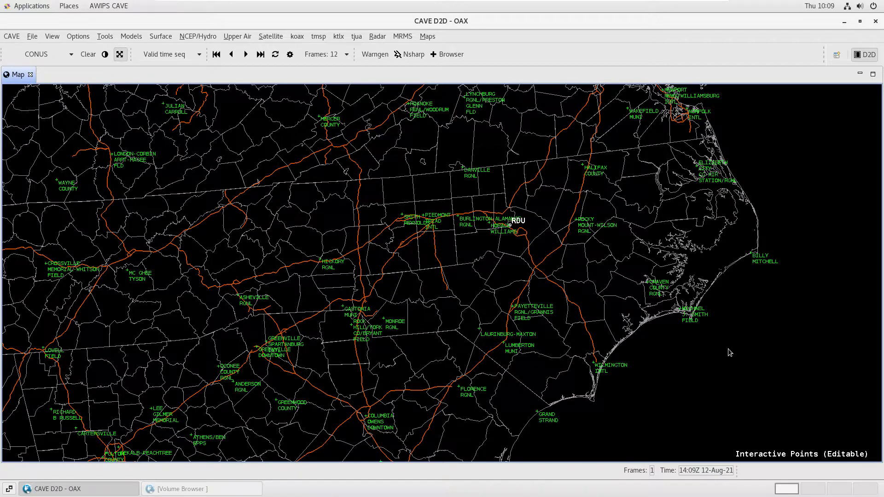
Show the map legends and change the All Airports map color to dark khaki
right_click(782, 210)
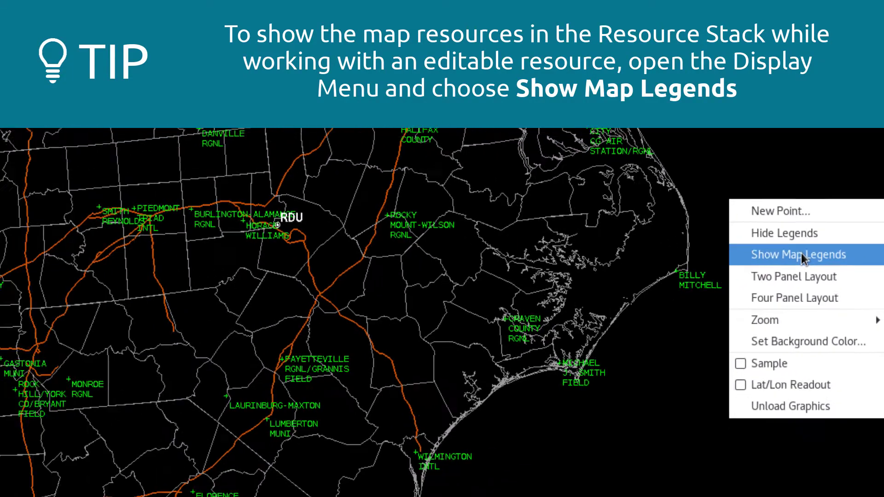
left_click(775, 266)
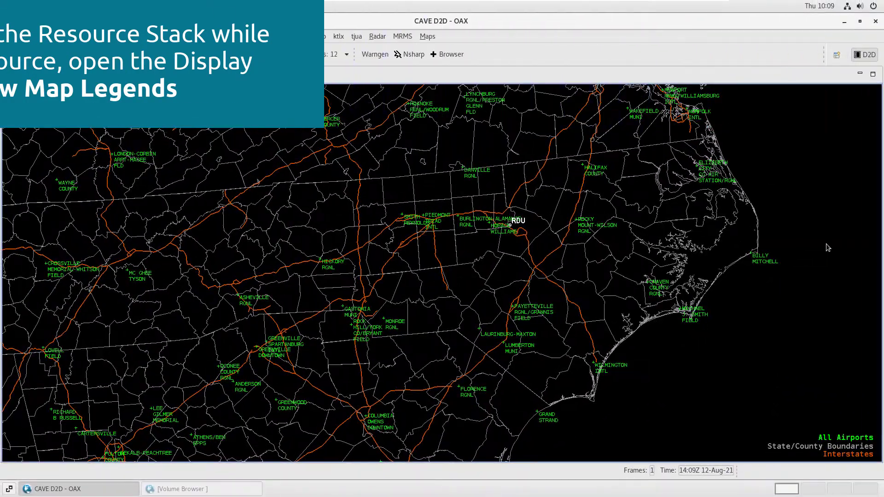
right_click(855, 438)
mouse_move(810, 260)
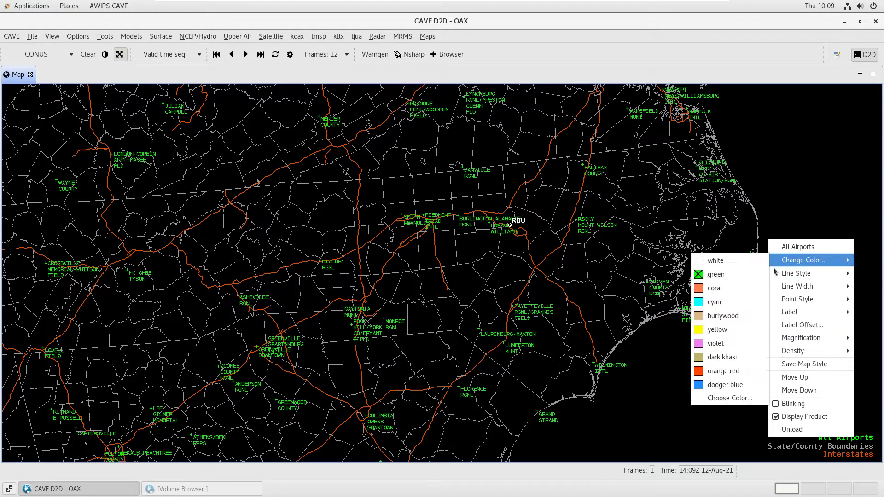
left_click(751, 356)
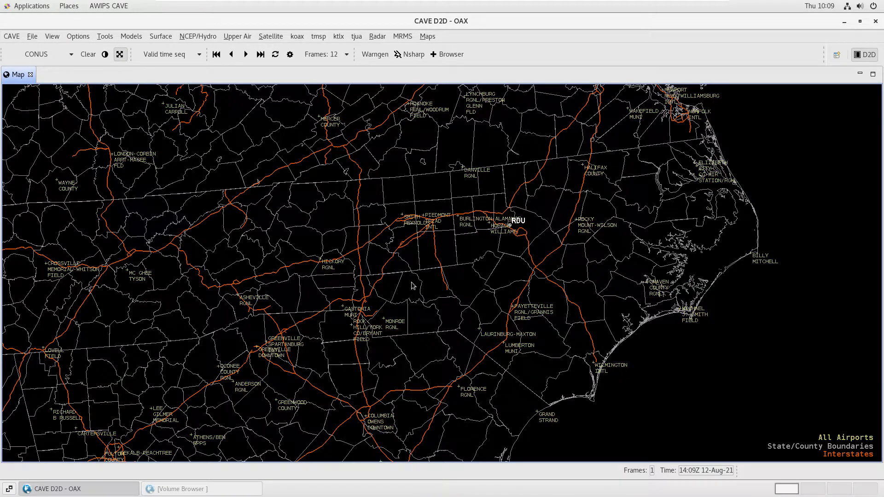
Place a new point on Charlotte/Douglas Intl, name it CLT and assign it to the NC Airports group
scroll(362, 314, "up", 2)
scroll(358, 314, "up", 5)
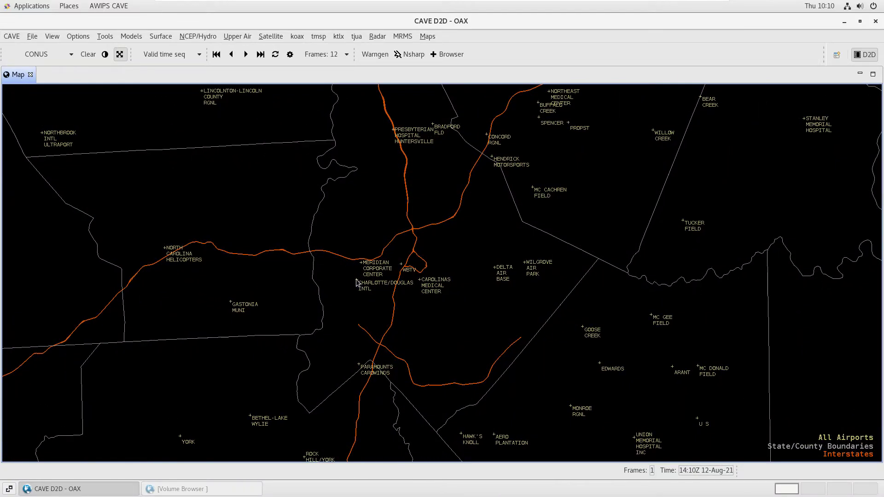
middle_click(357, 282)
right_click(358, 282)
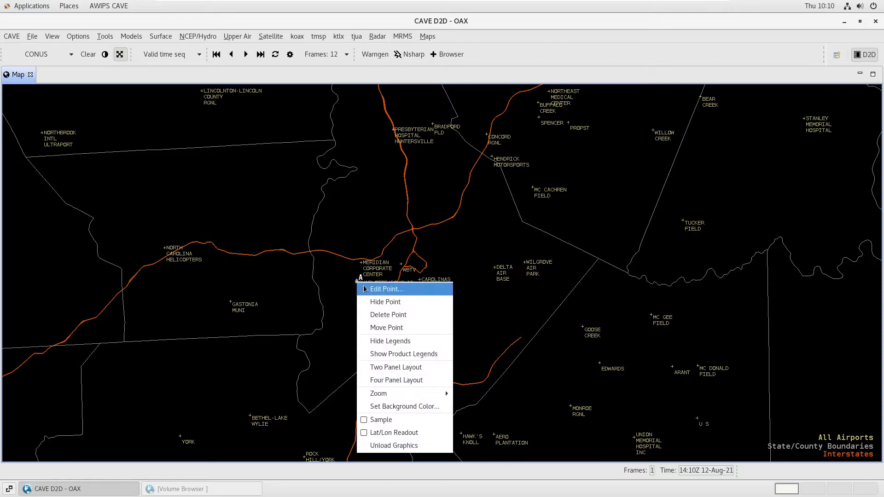
left_click(386, 289)
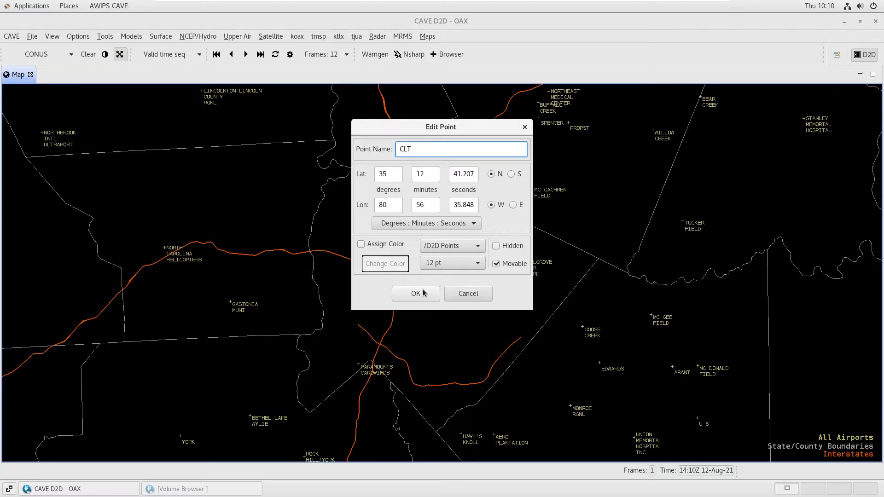
type("CLT")
left_click(477, 247)
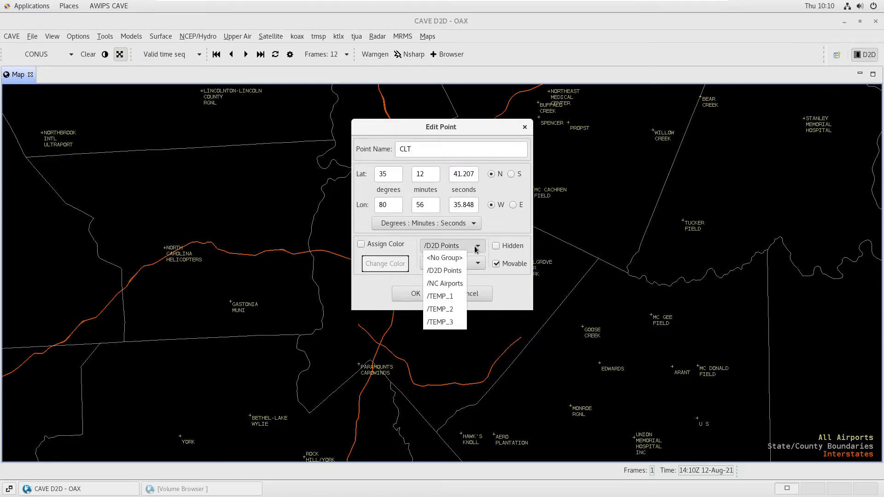
left_click(462, 282)
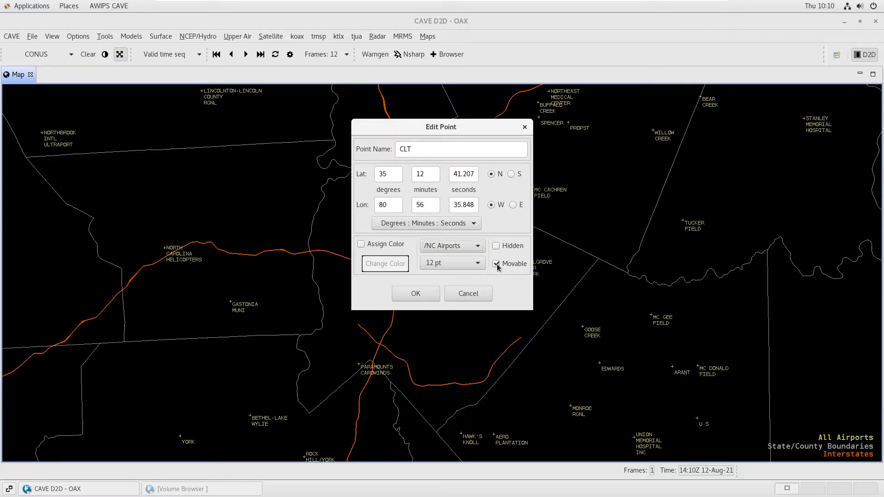
left_click(422, 295)
Place a new point on Piedmont Triad Intl, name it GSO, assign it to the NC Airports group and turn off Movable
scroll(421, 295, "down", 5)
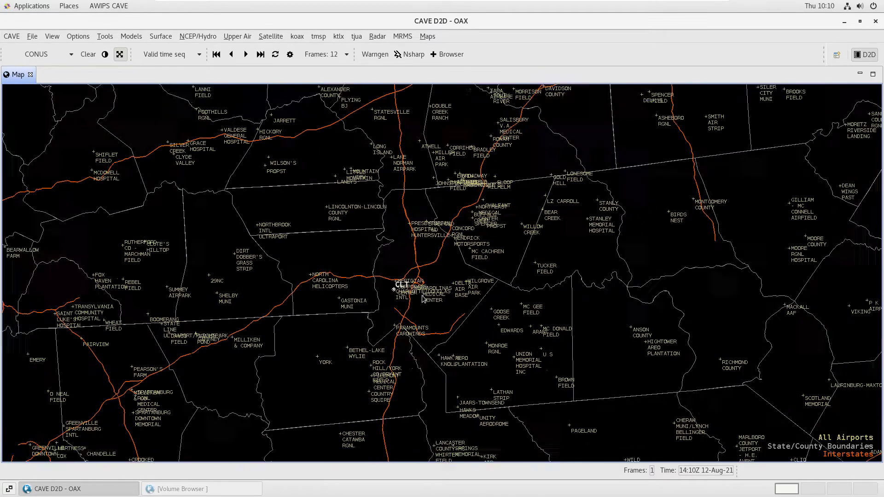
left_click_drag(551, 153, 451, 267)
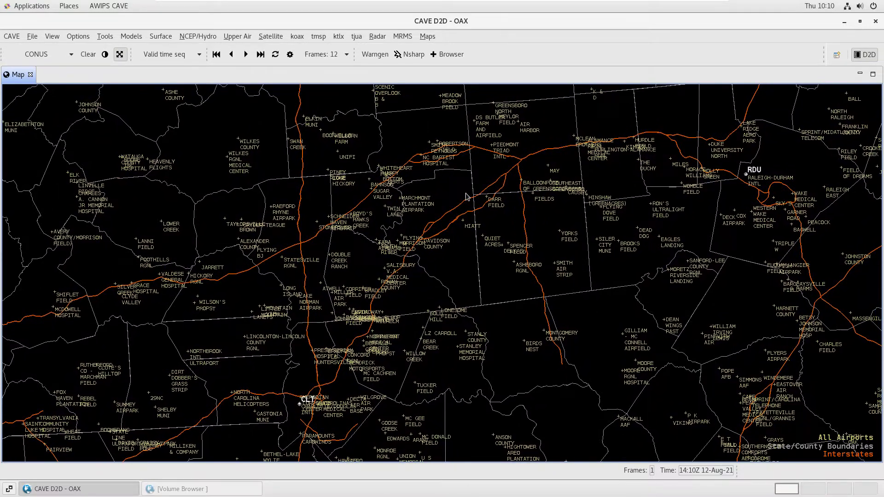
left_click(492, 147)
right_click(492, 147)
left_click(507, 153)
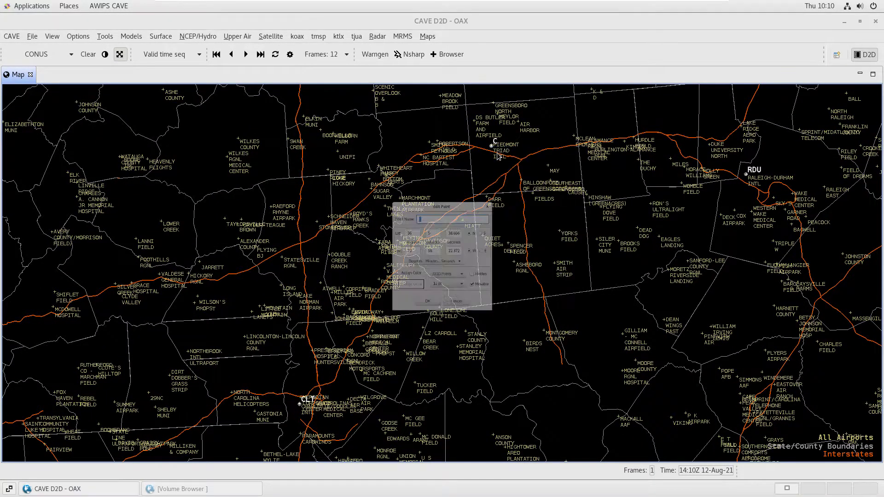
type("GSO")
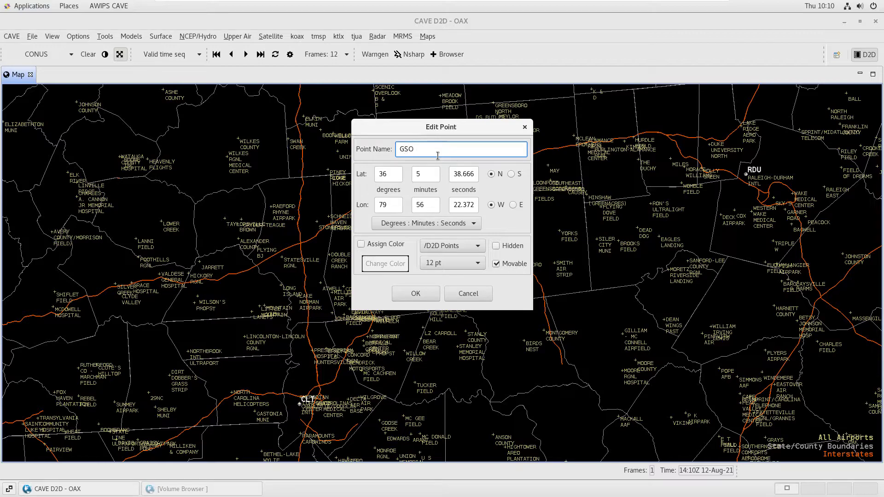
left_click(451, 246)
left_click(454, 284)
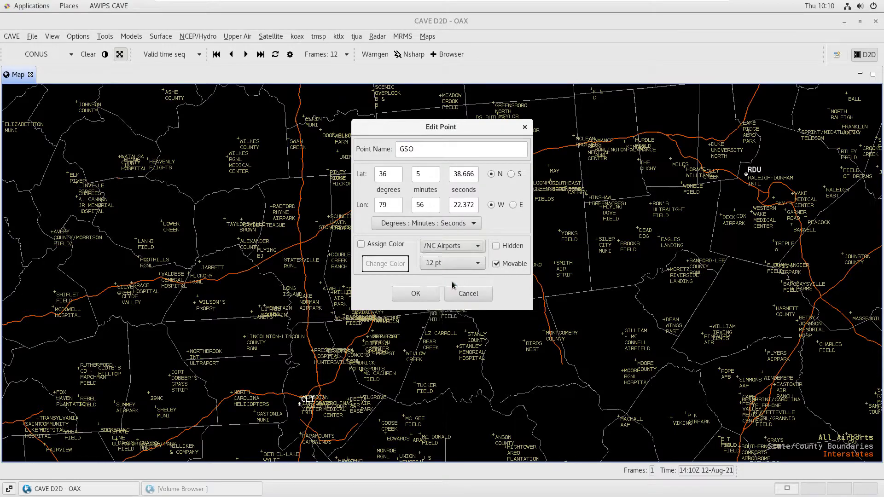
left_click(416, 294)
Look up the point groups offered under Planes in the Volume Browser, including NC Airports, and minimize the window
scroll(524, 289, "down", 2)
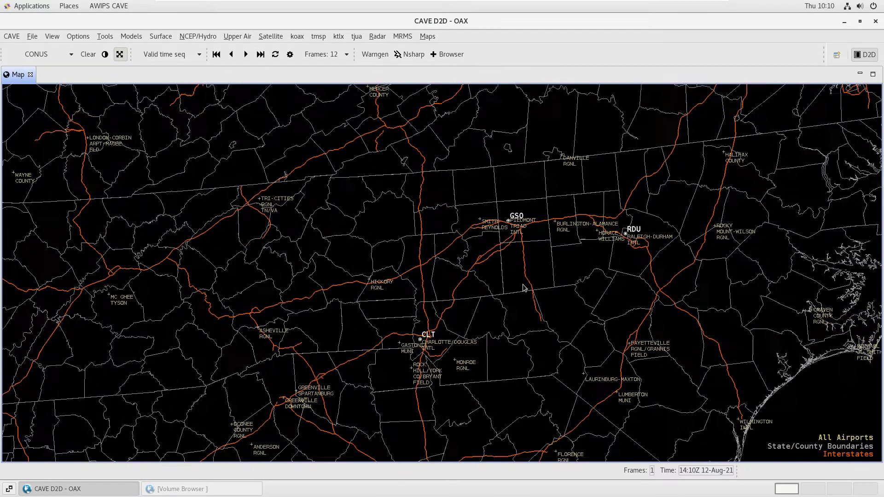
scroll(524, 288, "down", 2)
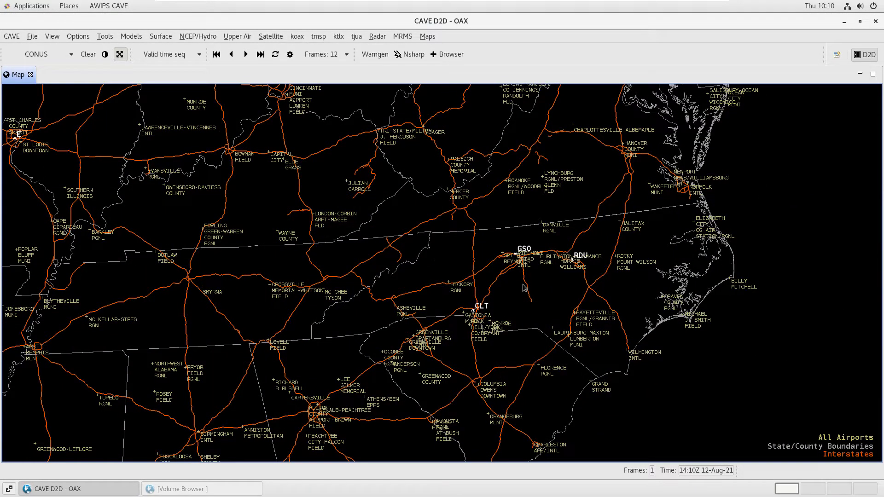
left_click(172, 488)
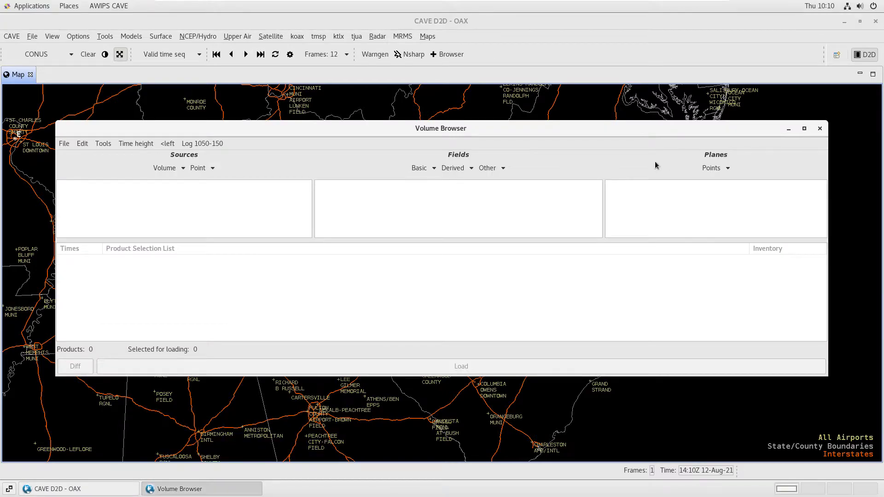
left_click(726, 168)
mouse_move(755, 195)
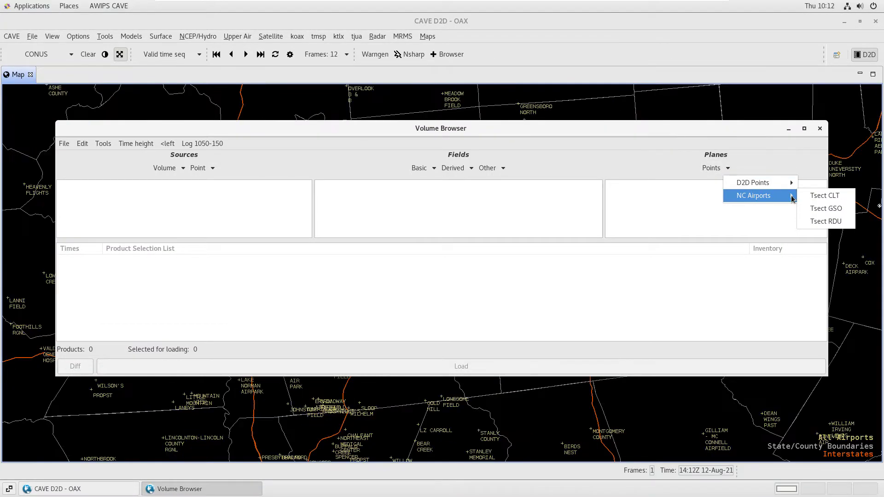
left_click(788, 130)
left_click(789, 130)
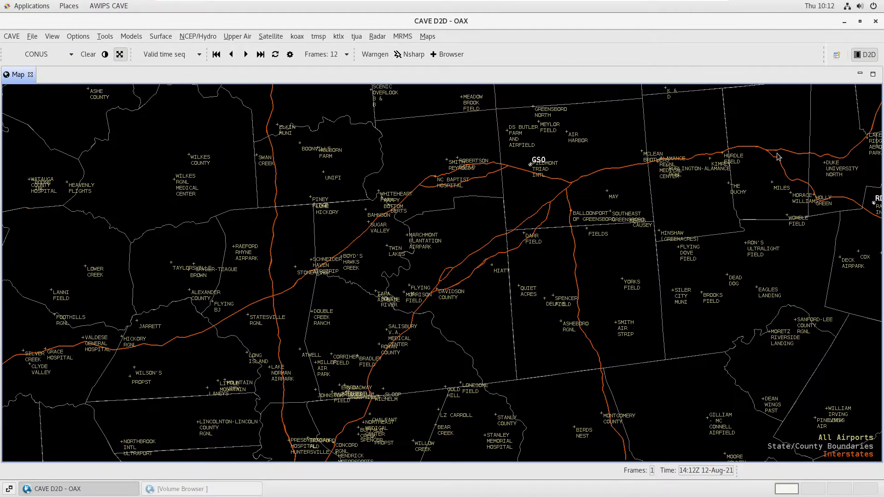
Unload the All Airports map overlay
scroll(778, 157, "down", 8)
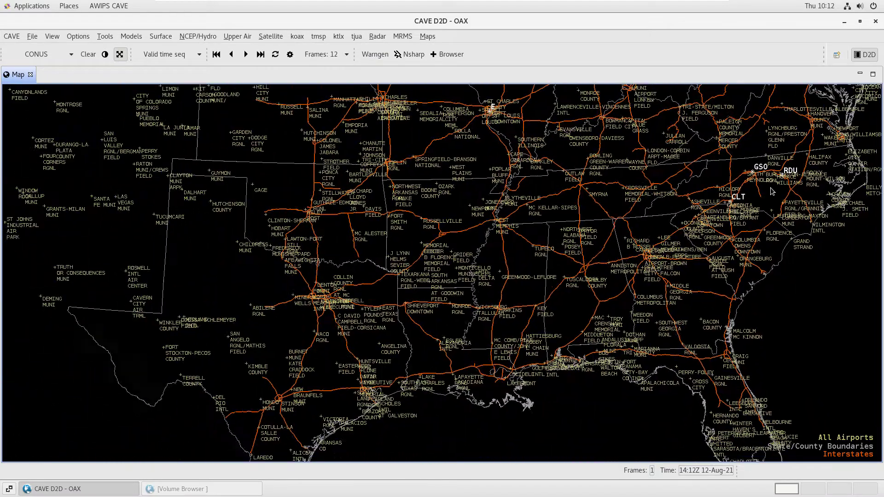
scroll(773, 203, "up", 1)
right_click(840, 441)
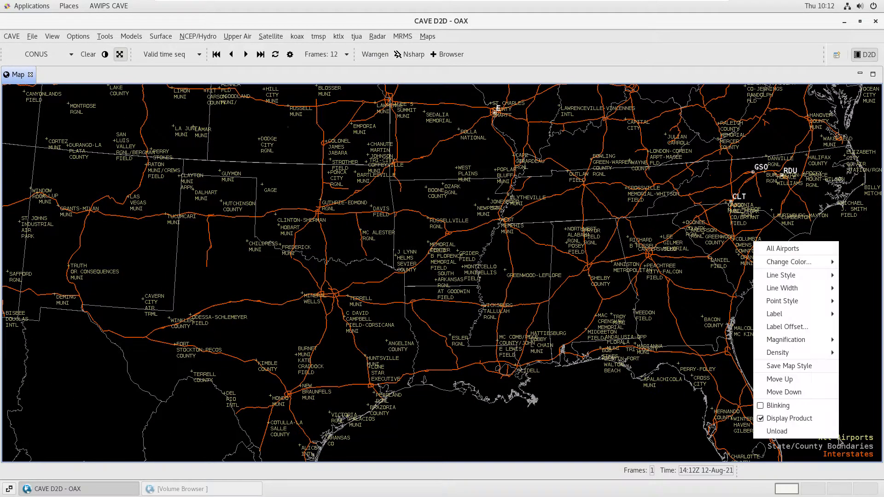
left_click(828, 435)
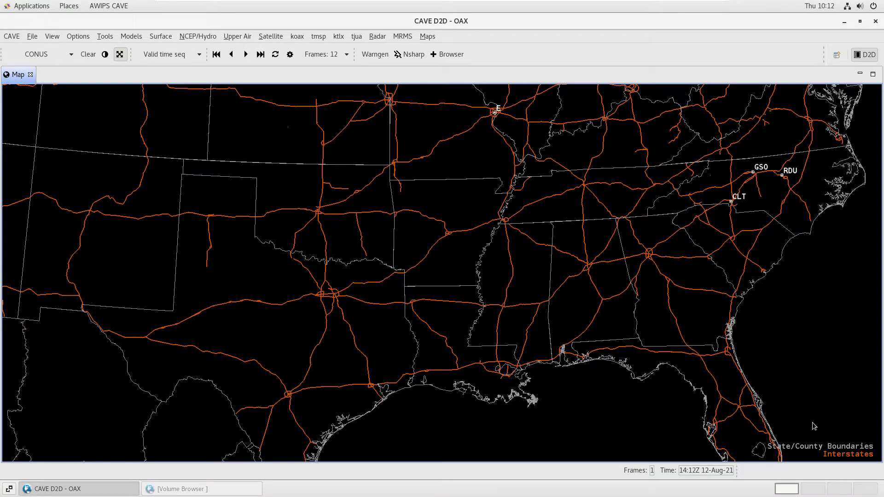
Load the interactive Baselines tool and show the product legends
left_click_drag(481, 148, 538, 337)
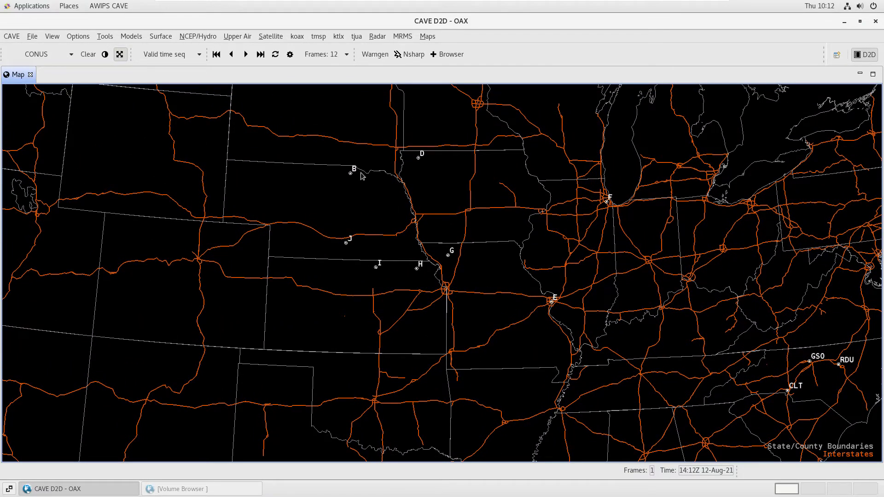
left_click(105, 37)
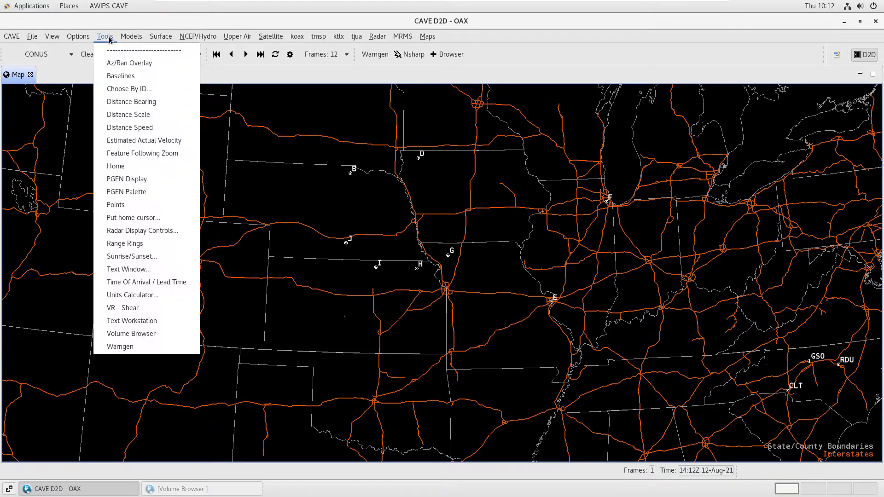
left_click(133, 76)
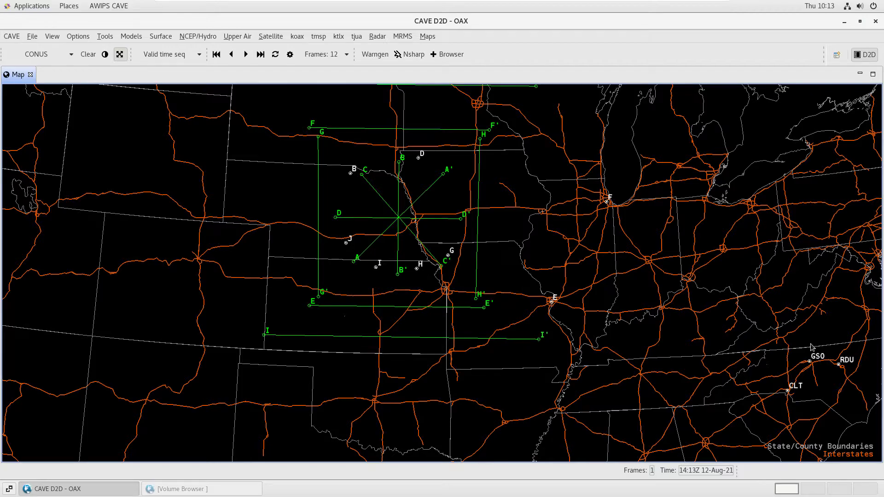
right_click(774, 317)
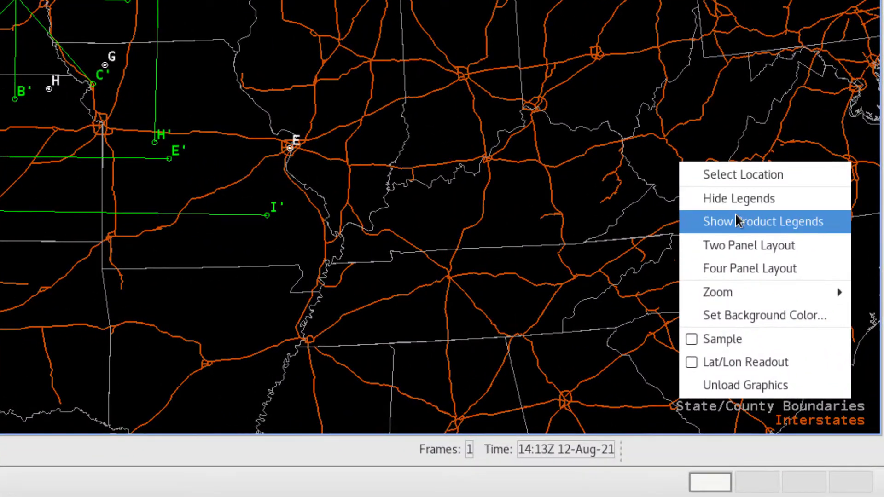
left_click(801, 337)
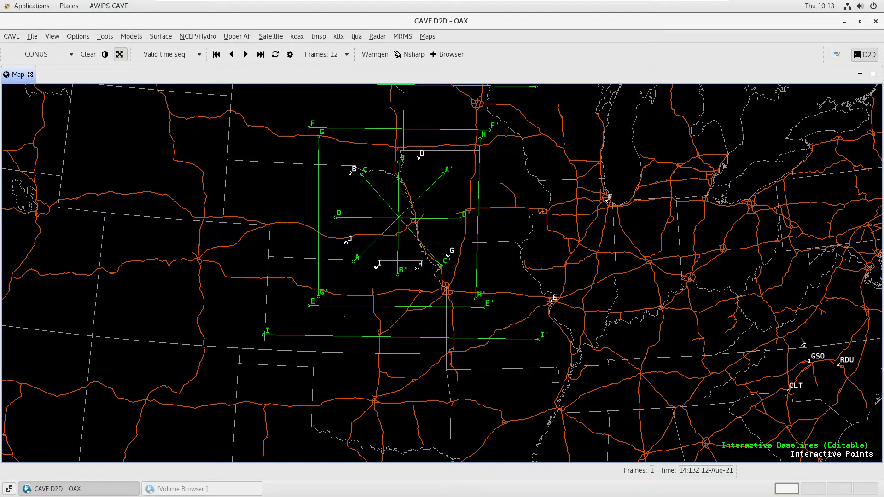
Shorten baseline I by moving its I' vertex west, and shift the whole baseline slightly east
left_click_drag(539, 340, 518, 333)
mouse_move(440, 335)
left_mouse_down()
mouse_move(438, 409)
mouse_move(439, 336)
left_mouse_up()
Snap baseline B to northeastern Oklahoma and move it back across the center of the crossing baselines
middle_click(420, 393)
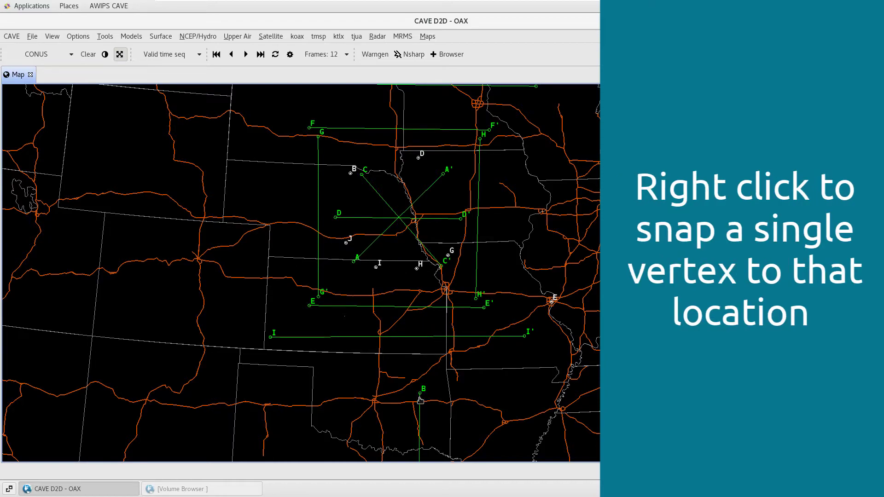
left_click_drag(435, 406, 400, 200)
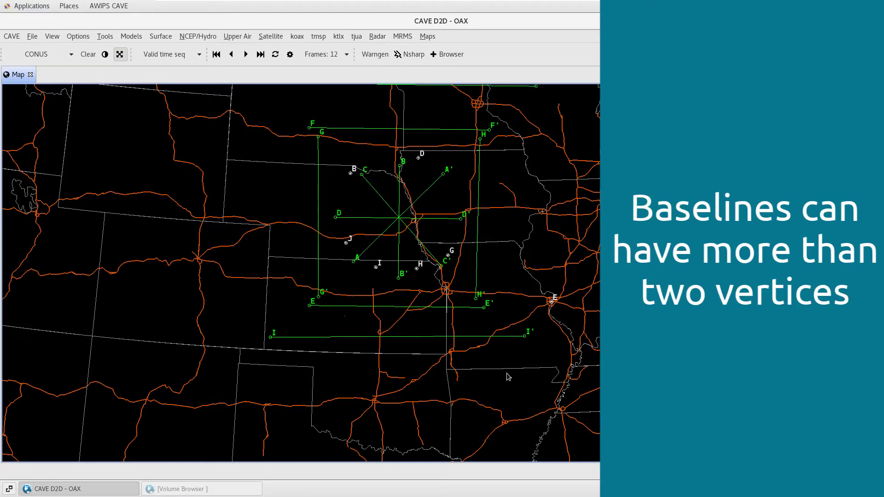
Add a middle vertex to baseline I near Oklahoma's northeast corner, and delete that vertex again
right_click(414, 339)
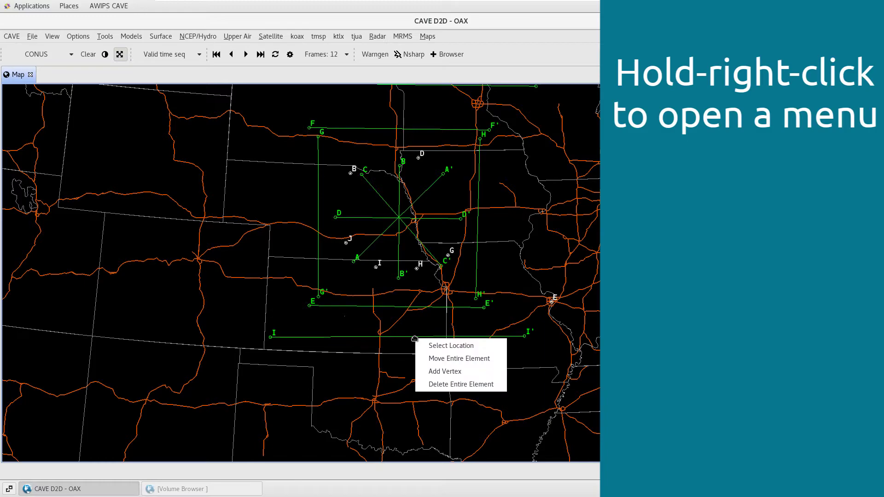
left_click(449, 369)
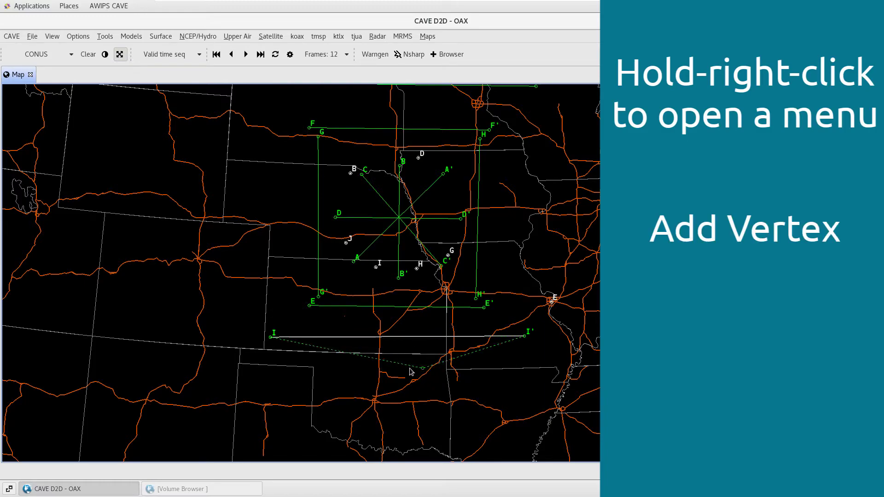
left_click(466, 366)
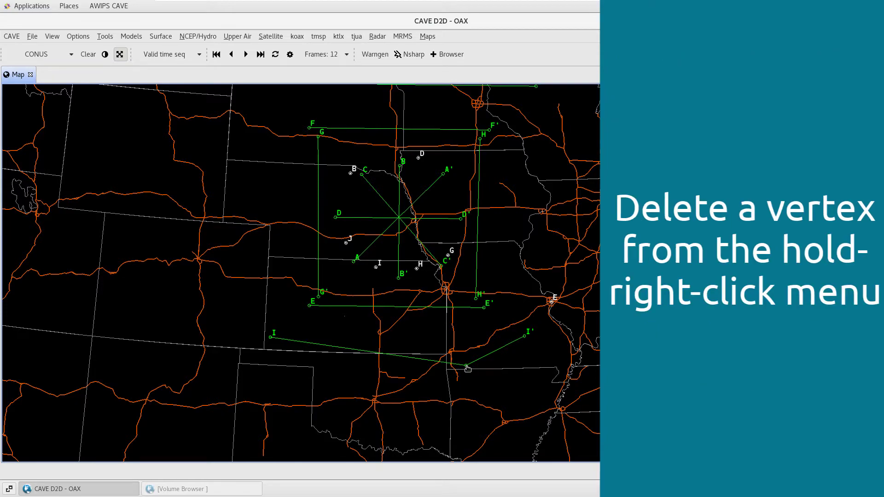
right_click(467, 366)
left_click(512, 386)
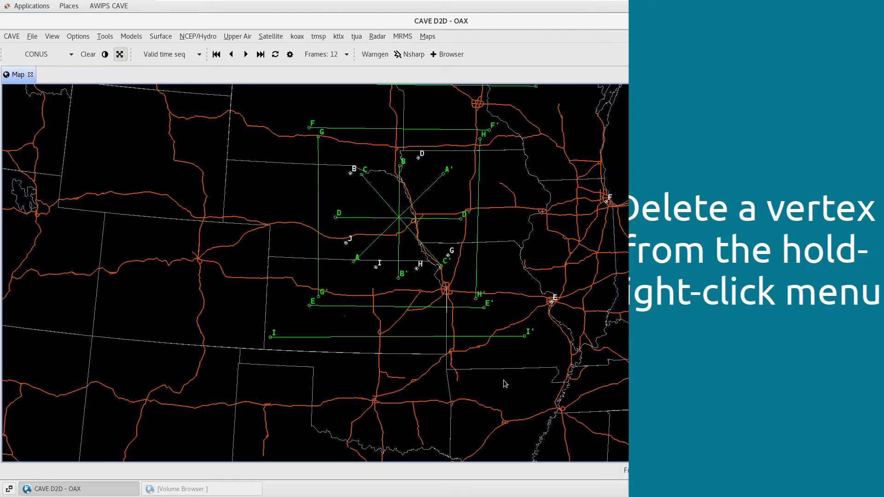
Snap baseline C to the southeastern states and move the whole line to the North Carolina coast, east of RDU
left_click_drag(583, 384, 411, 332)
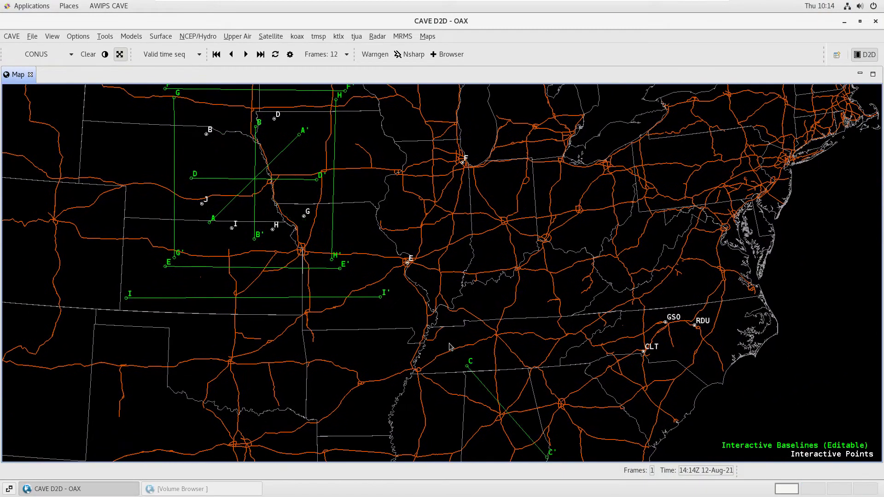
right_click(466, 367)
left_click_drag(495, 397, 748, 334)
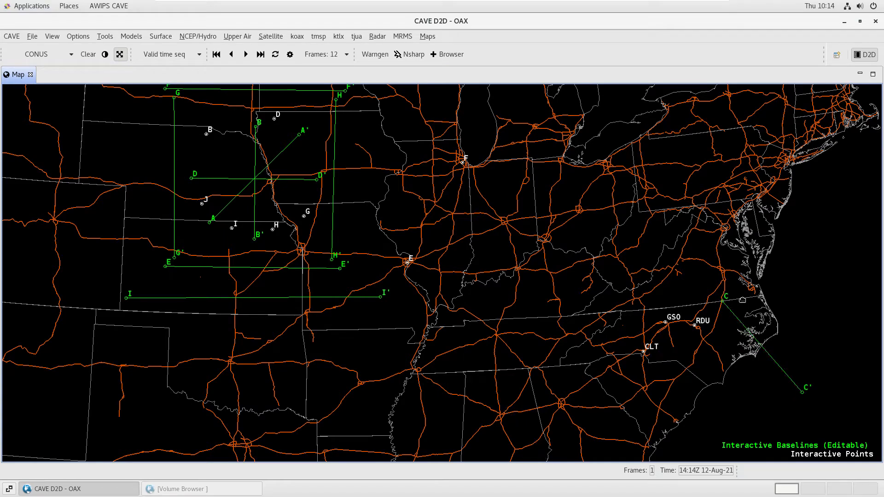
Reposition baseline C's vertices so C lies south of RDU near the state line and C' in northeastern North Carolina, and nudge the line southeast
left_click_drag(723, 302, 684, 368)
left_click_drag(802, 392, 722, 301)
left_click_drag(697, 341, 702, 348)
Move baseline I to North Carolina and shorten it by placing its I' vertex beside RDU
left_click_drag(279, 298, 742, 342)
left_click_drag(843, 341, 696, 321)
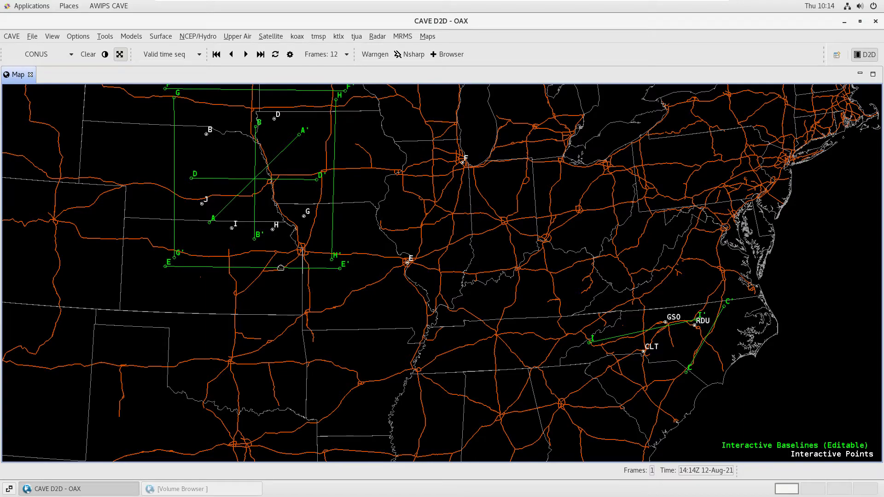
Move baseline E to North Carolina and shorten it, placing E between GSO and RDU and E' just southeast of RDU
left_click_drag(281, 268, 553, 341)
scroll(709, 322, "up", 5)
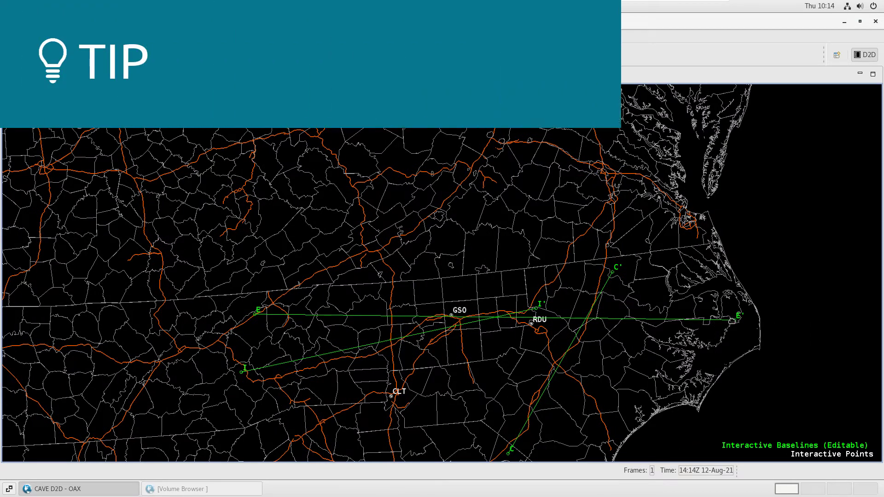
left_click_drag(732, 321, 548, 330)
left_click_drag(256, 315, 489, 312)
Fine-tune baseline I by moving its I vertex slightly southwest and its I' vertex slightly west
left_click_drag(619, 370, 616, 297)
scroll(601, 303, "up", 3)
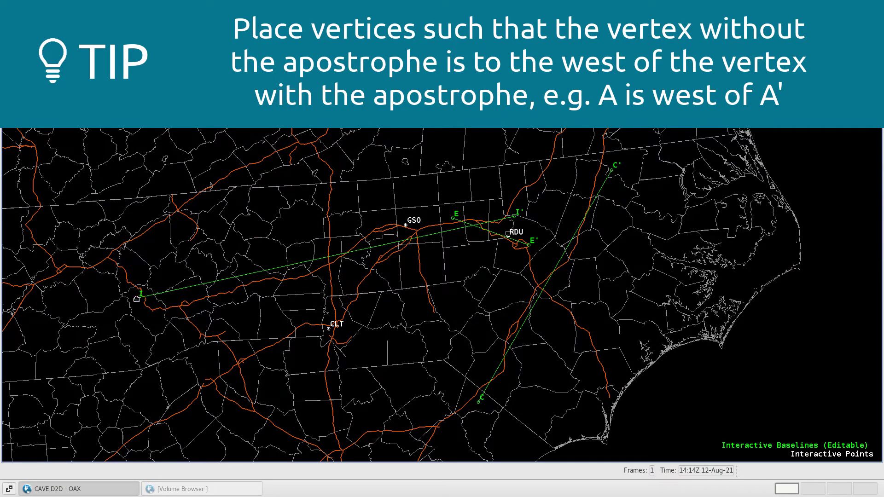
left_click_drag(137, 297, 129, 313)
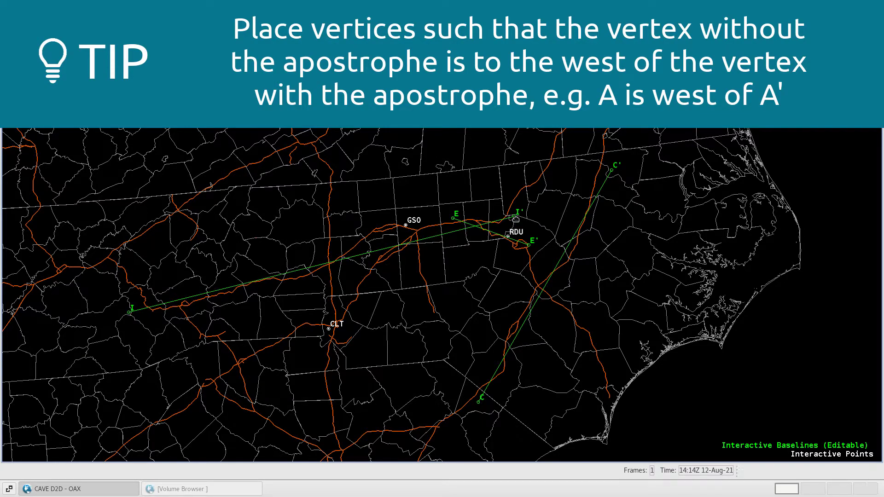
left_click_drag(510, 219, 505, 218)
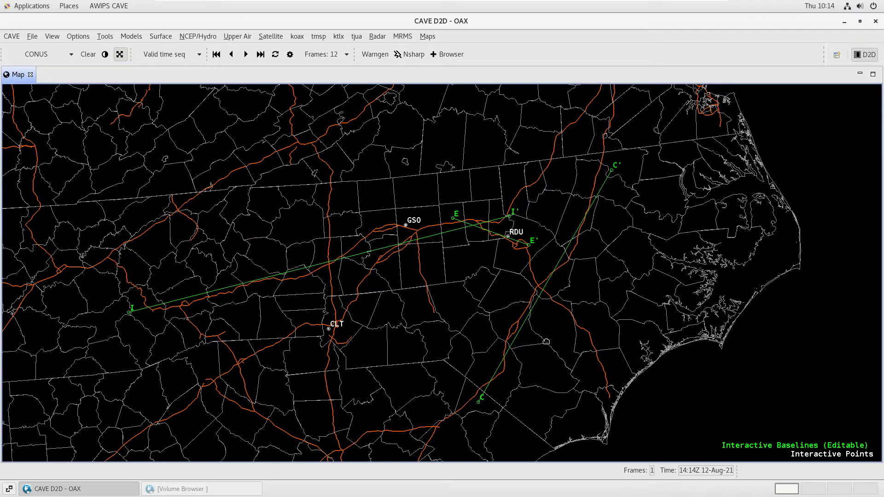
Switch to the Volume Browser, set it to Cross section, and choose LineE as the specified plane
left_click(239, 491)
left_click(139, 144)
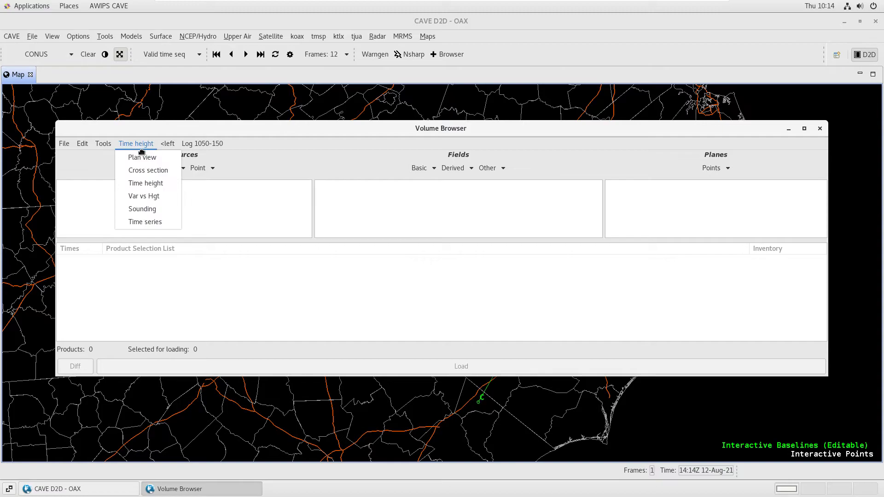
left_click(149, 170)
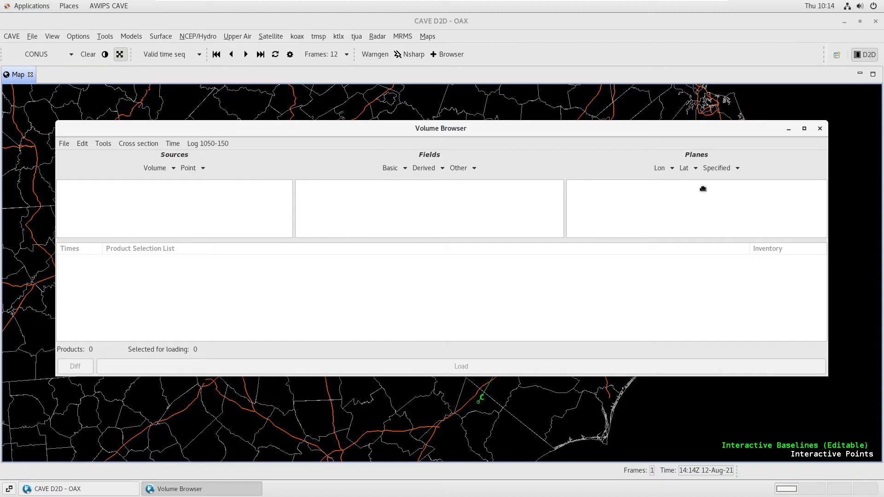
left_click(726, 169)
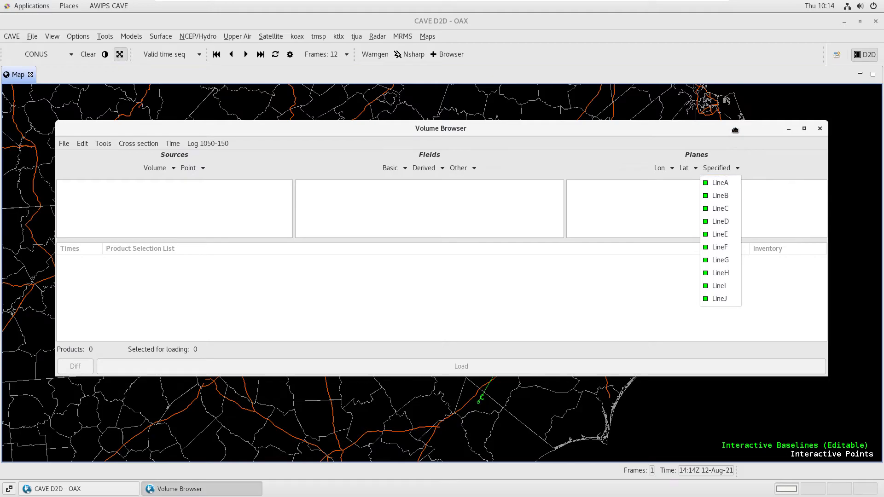
left_click(720, 234)
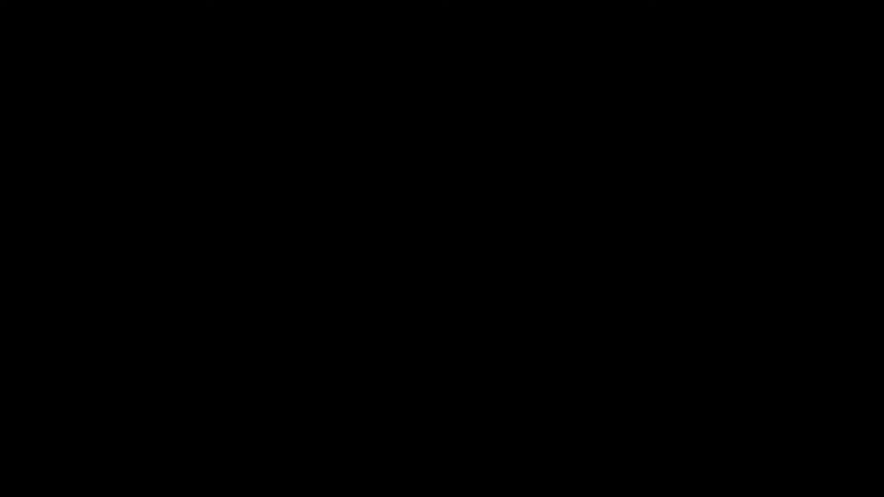